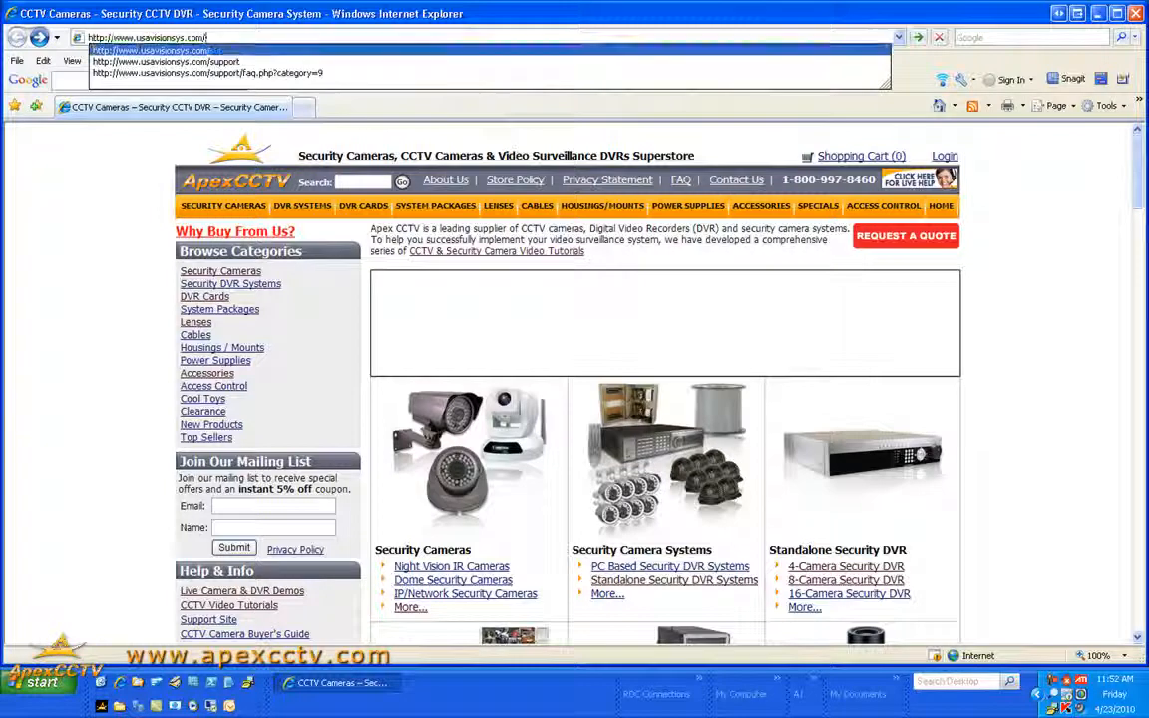
Go to the usavisionsys.com support site and open the POS questions in its FAQ
key("Return")
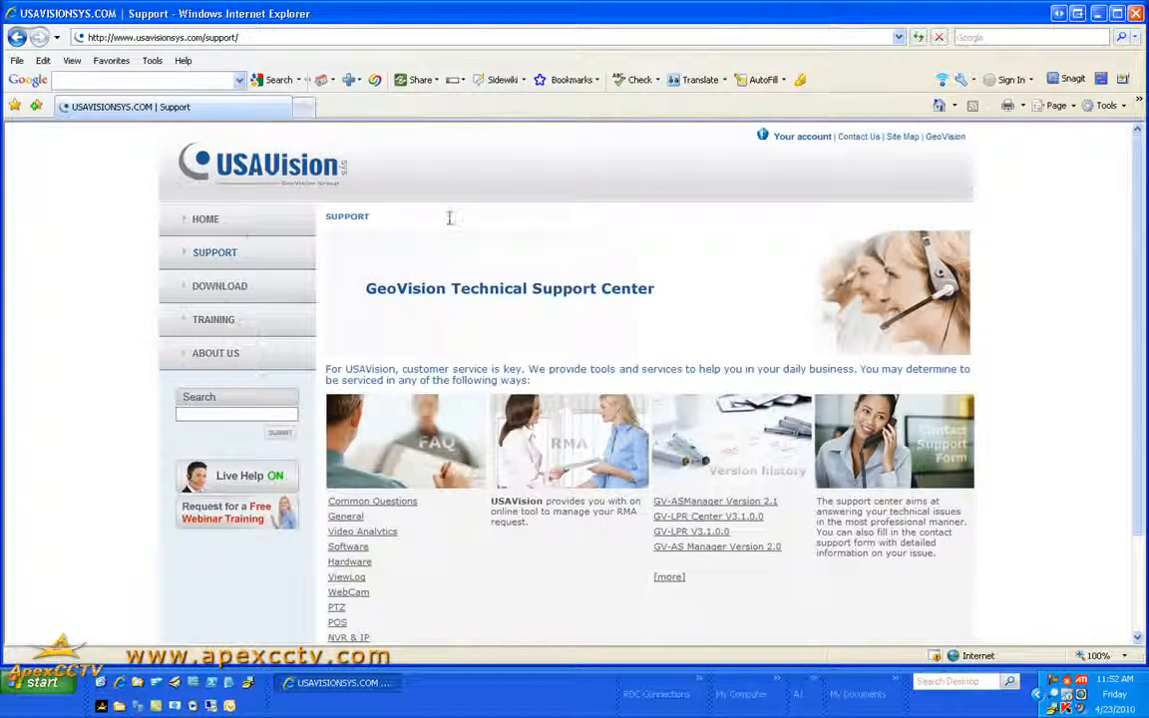
scroll(452, 215, "down", 3)
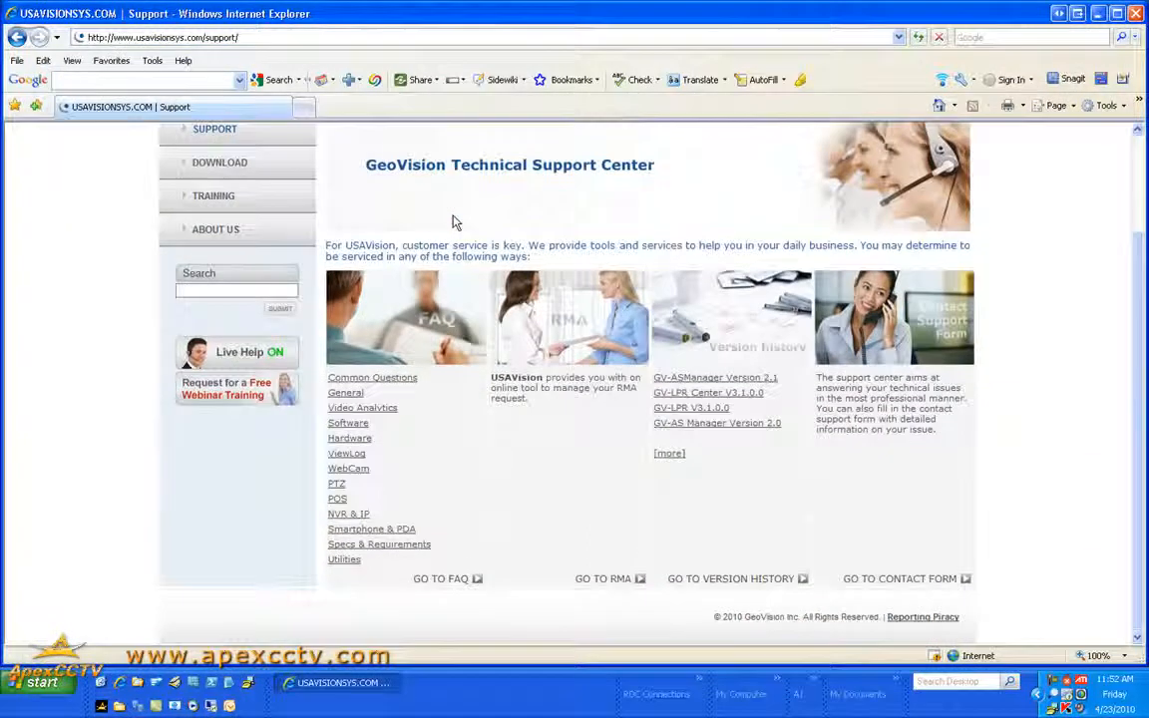
left_click(339, 499)
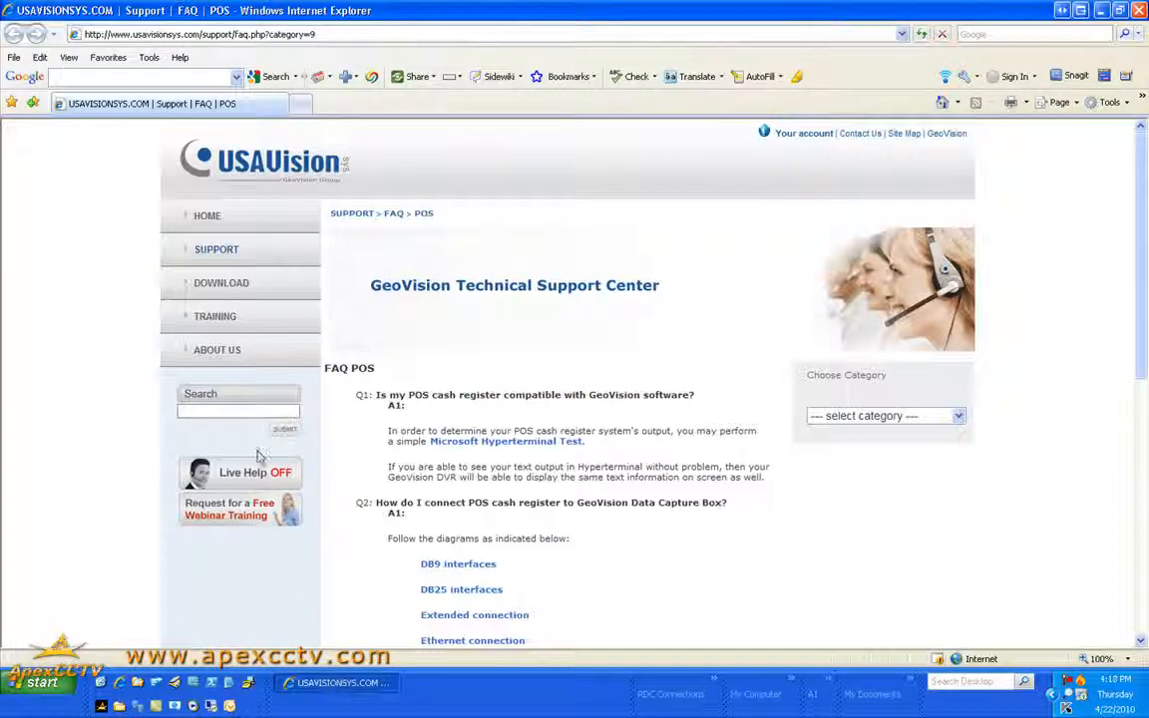
left_click(319, 34)
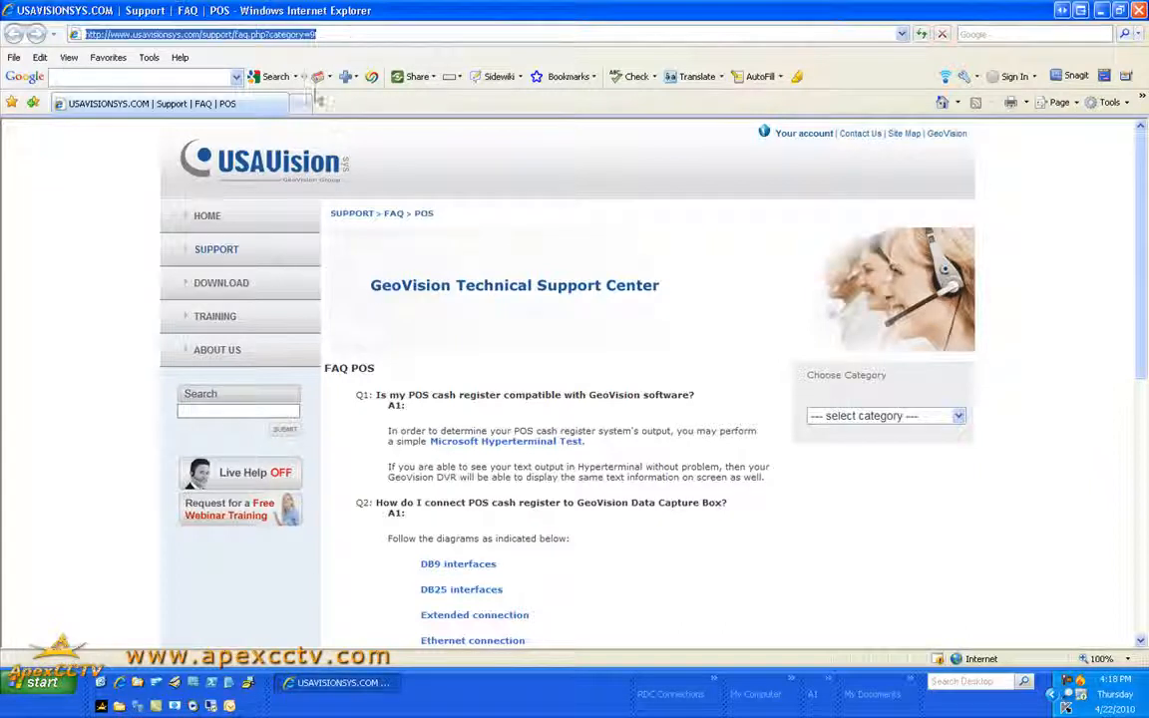
left_click(596, 382)
scroll(595, 419, "down", 1)
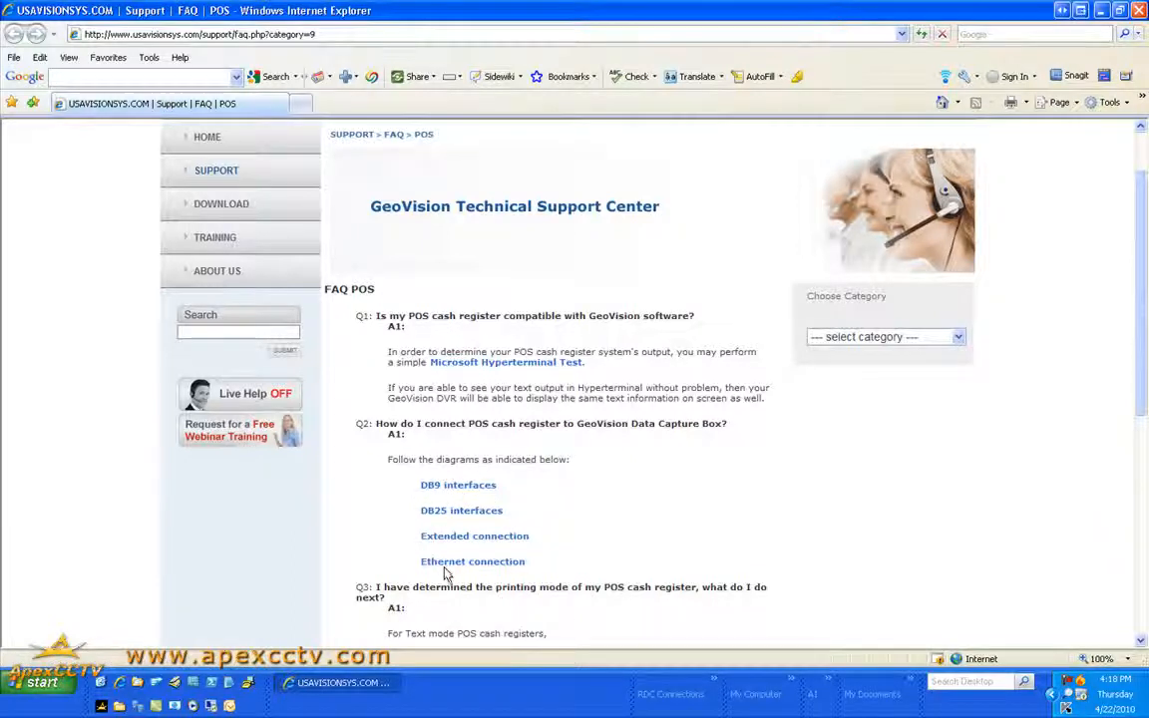
scroll(462, 547, "down", 3)
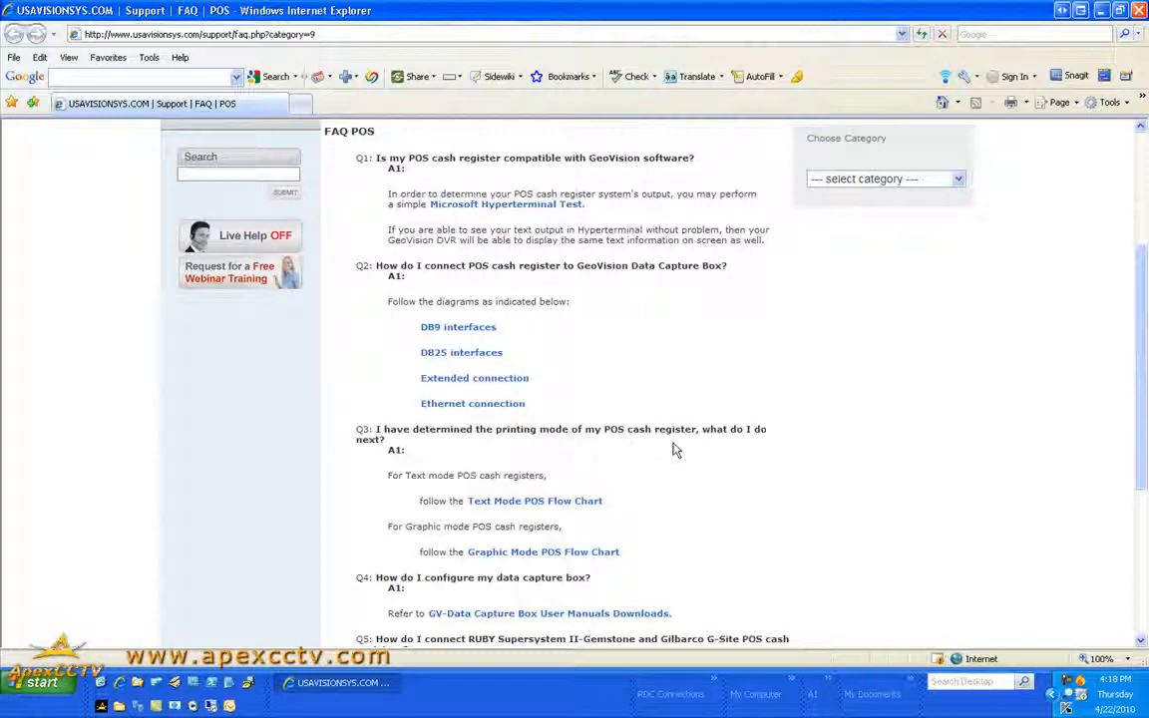
scroll(678, 494, "down", 2)
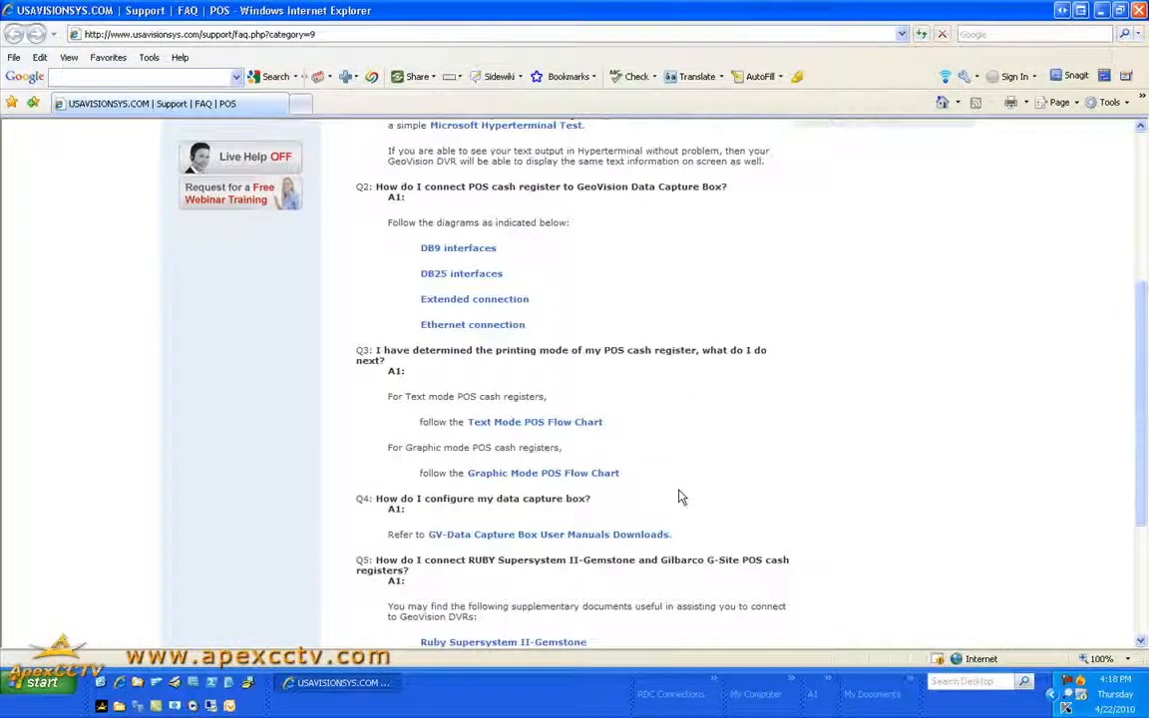
scroll(678, 496, "down", 2)
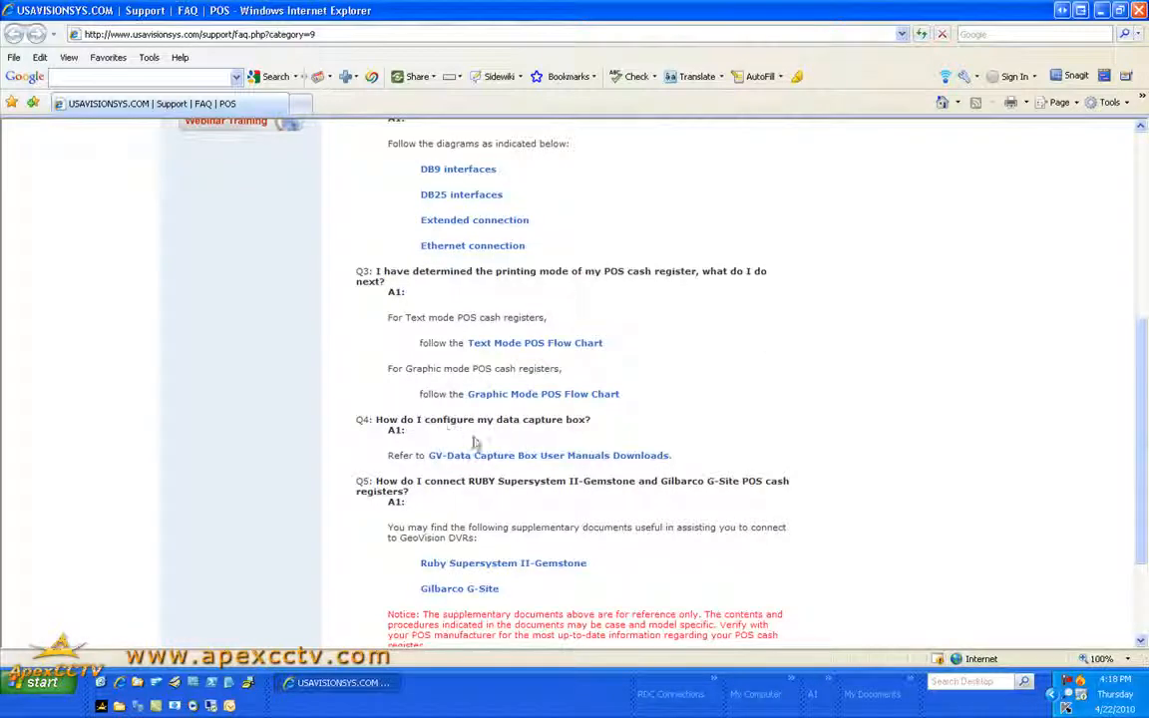
scroll(538, 434, "down", 2)
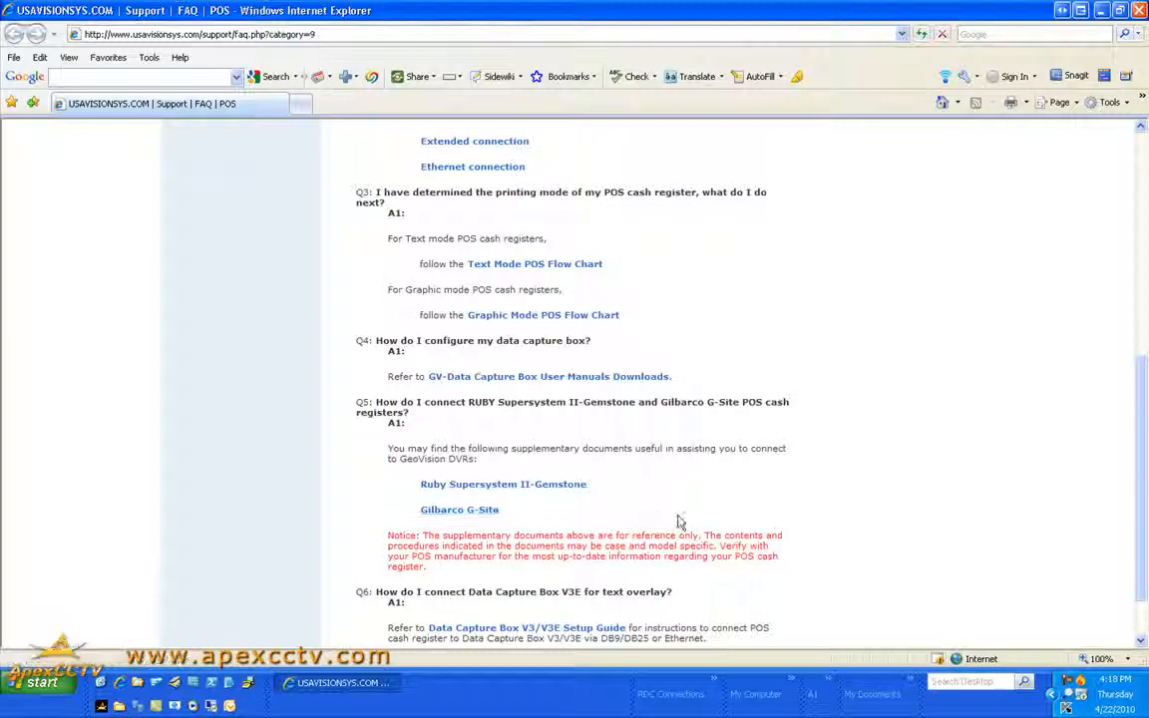
left_click_drag(677, 523, 404, 451)
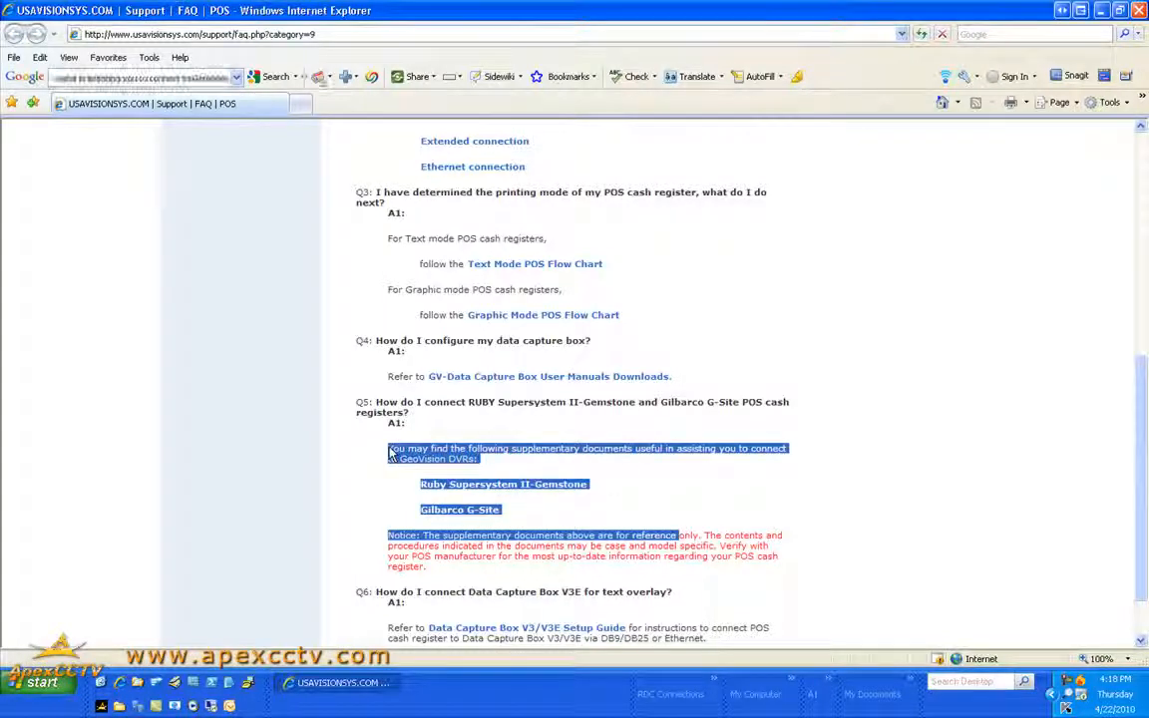
mouse_move(408, 454)
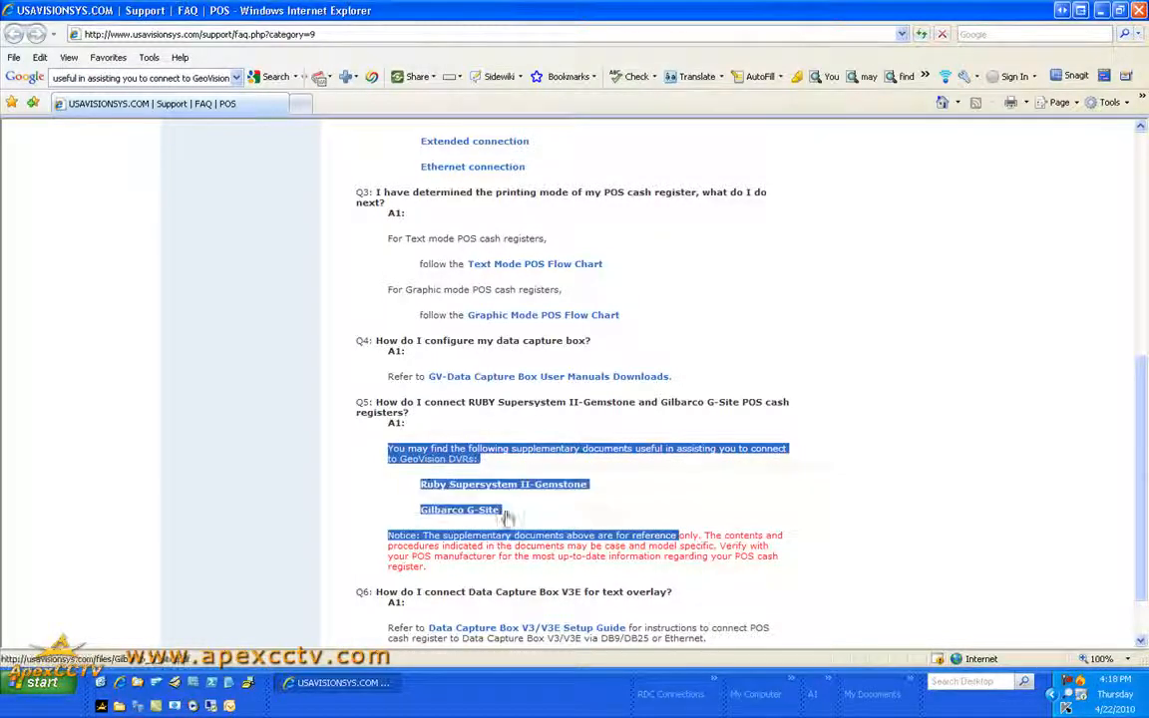
left_click(748, 505)
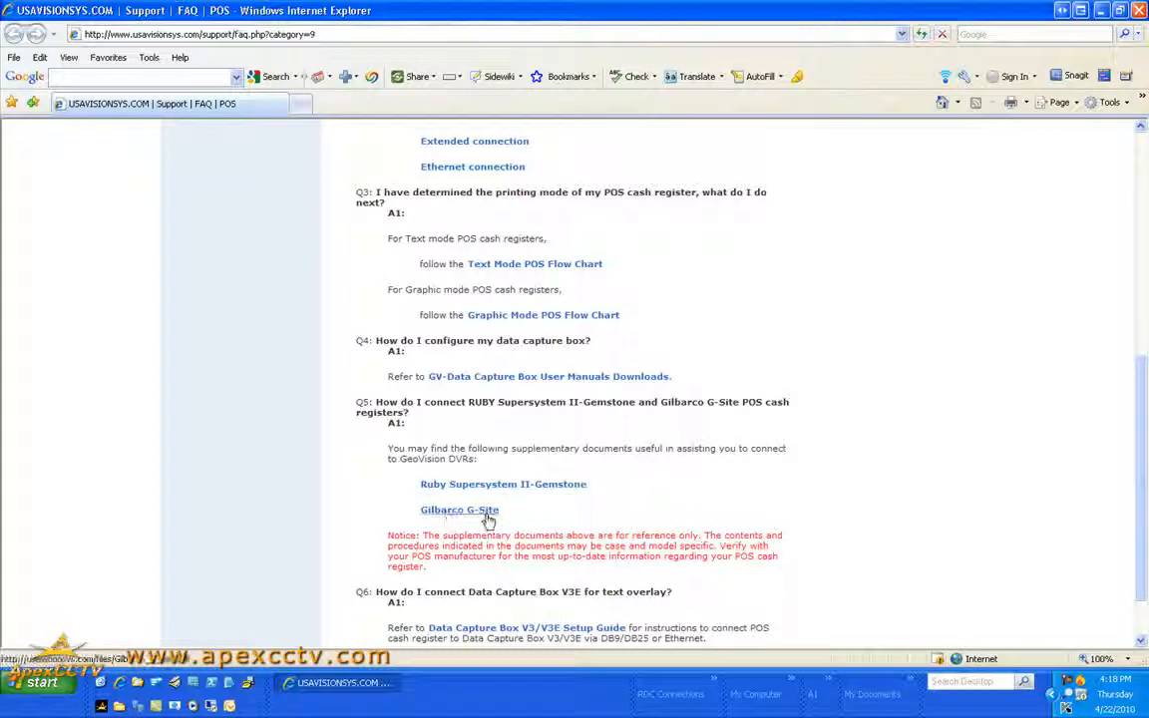
scroll(696, 493, "down", 2)
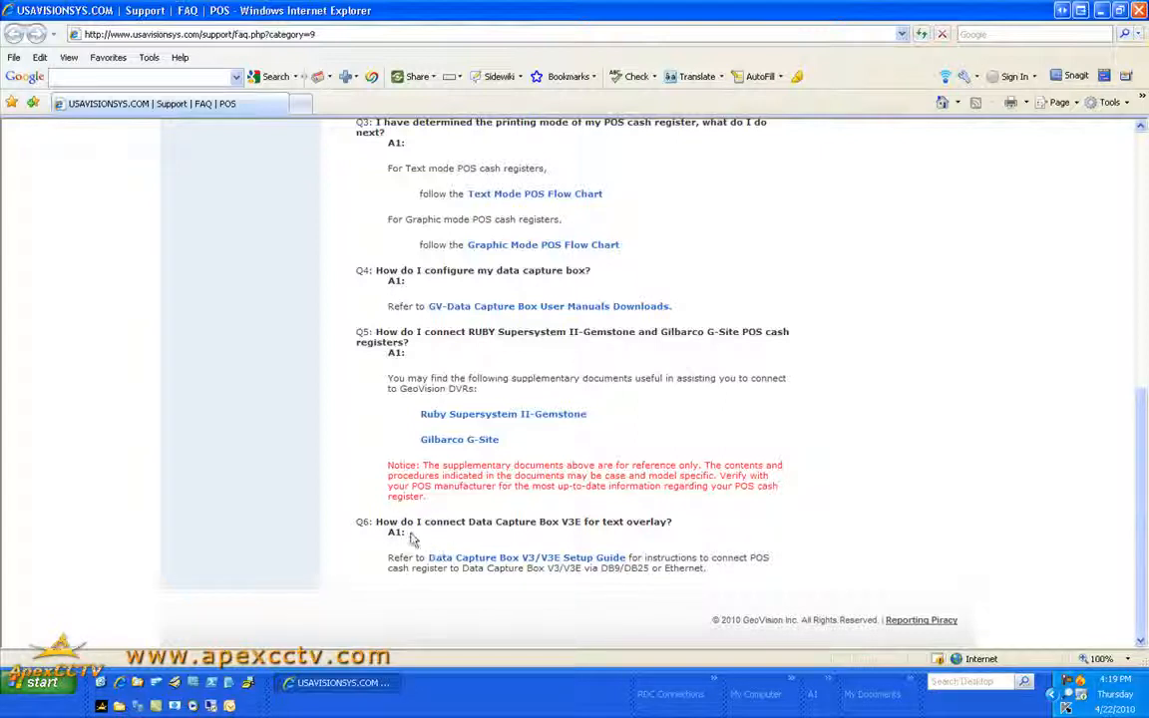
scroll(694, 567, "up", 10)
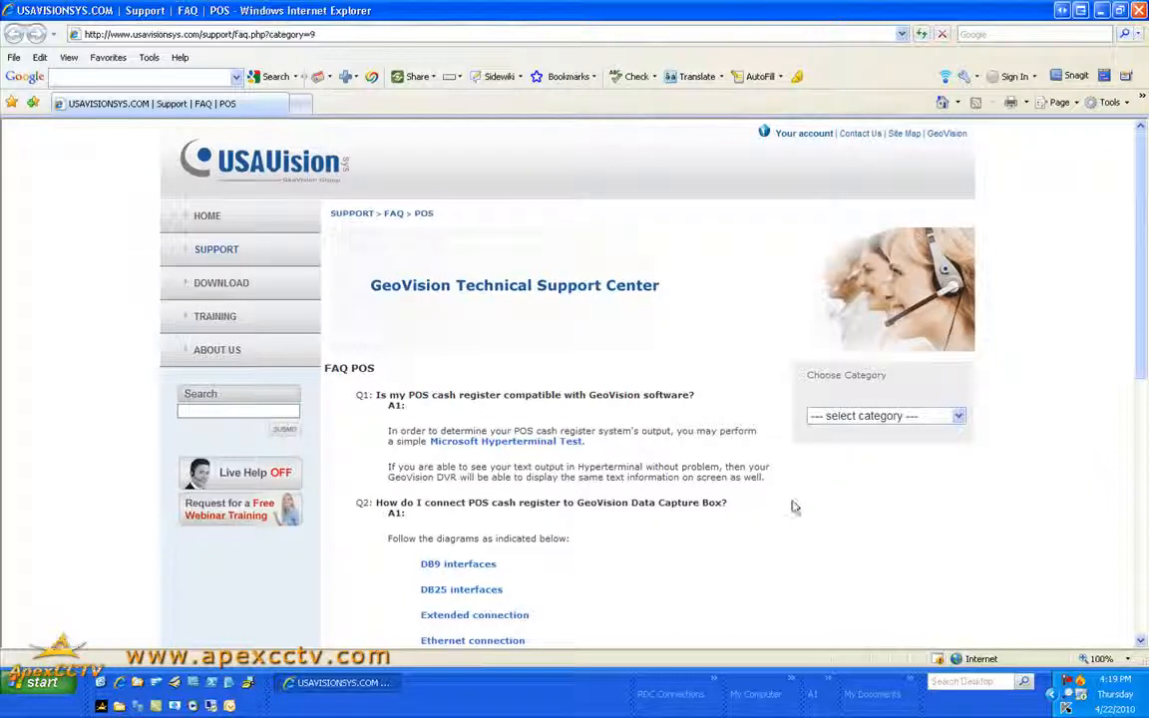
Open Hyperterminal.pdf via the Microsoft Hyperterminal Test link and read through sections 4.4.1 and 4.4.2
left_click(529, 444)
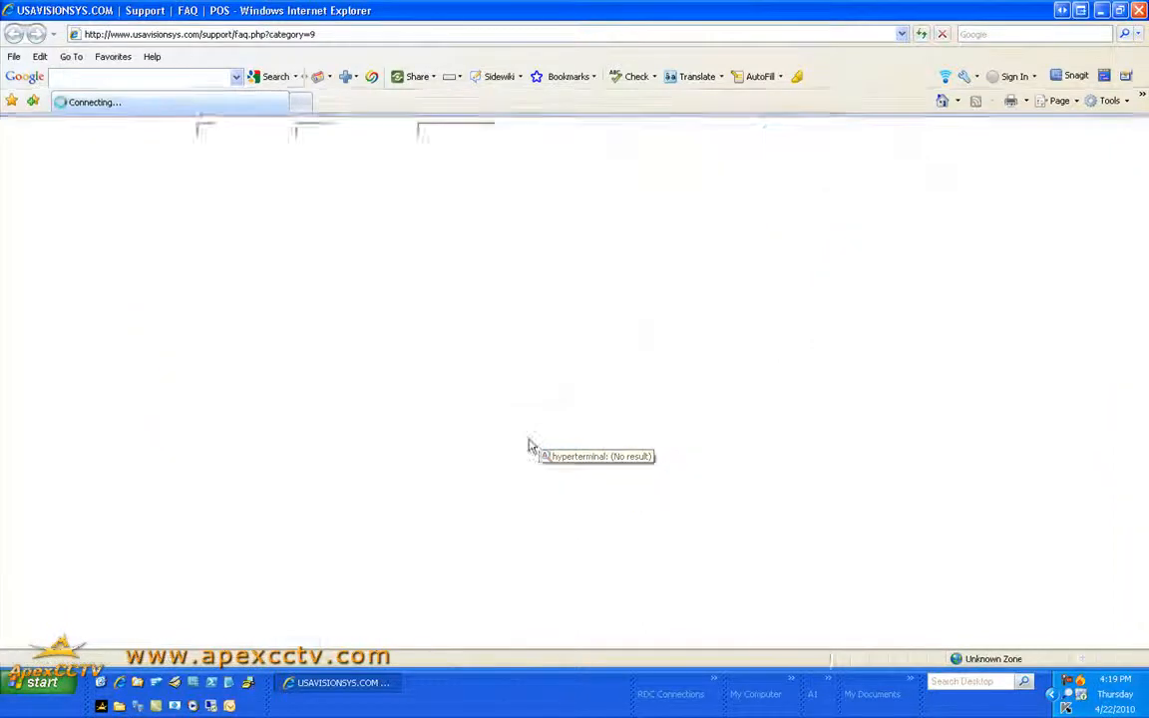
scroll(731, 468, "down", 1)
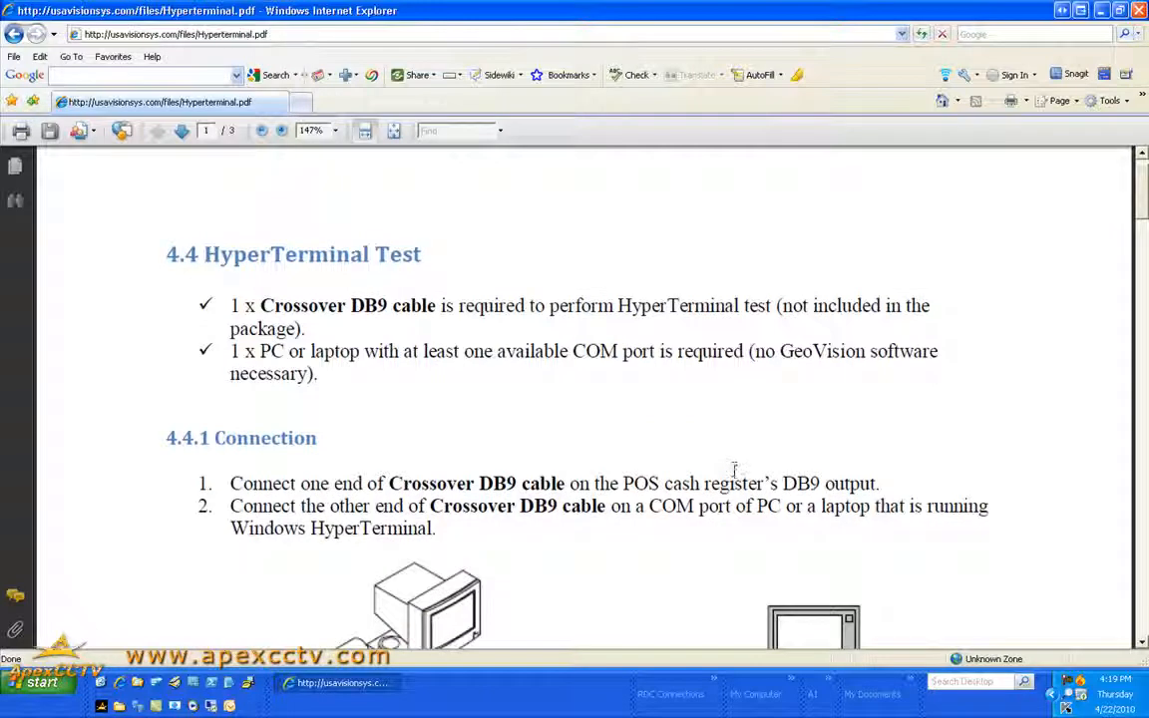
scroll(734, 469, "down", 10)
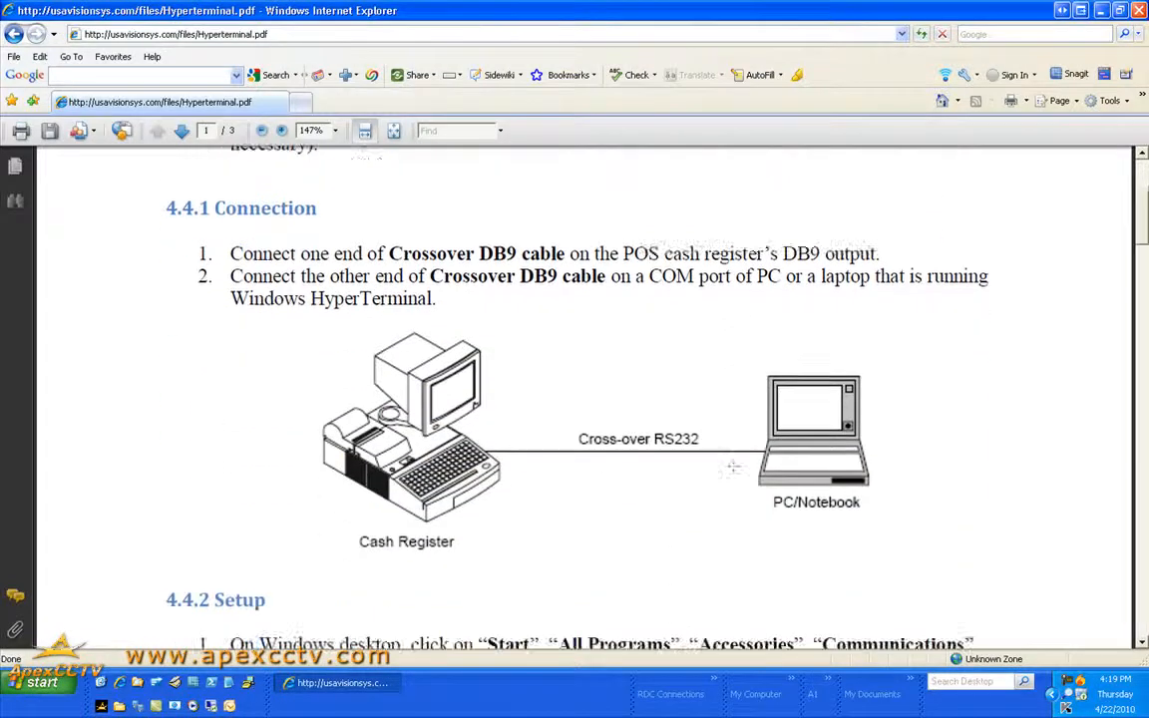
scroll(733, 471, "down", 9)
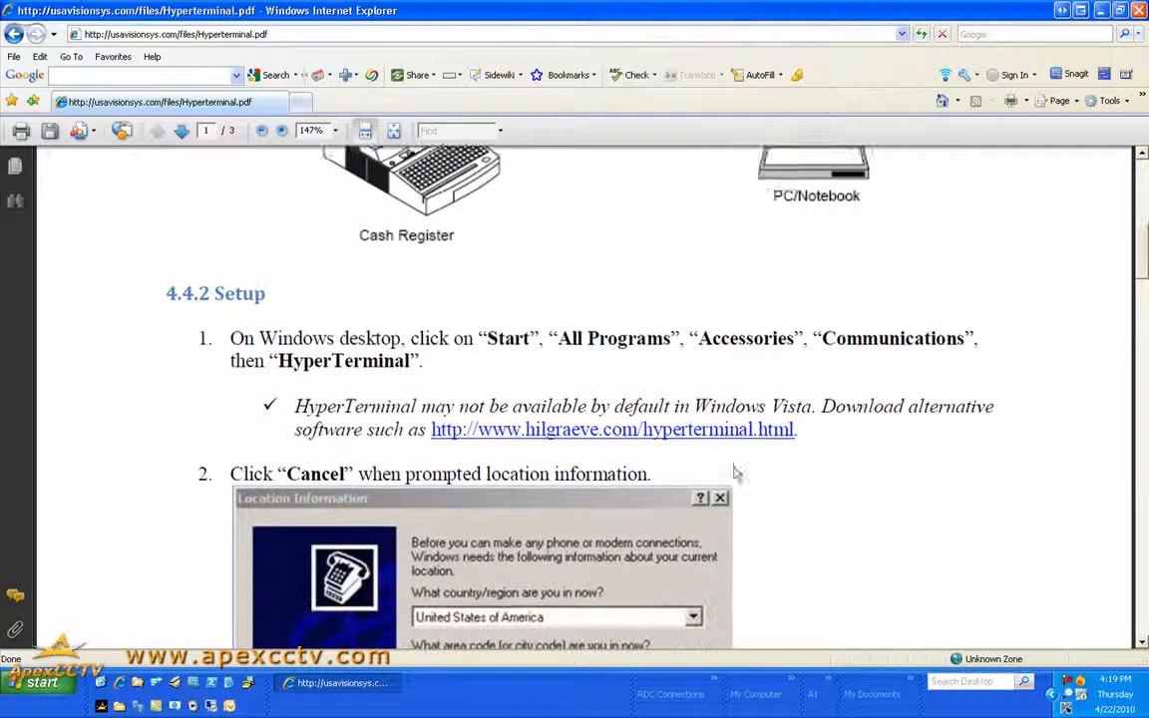
scroll(733, 465, "down", 10)
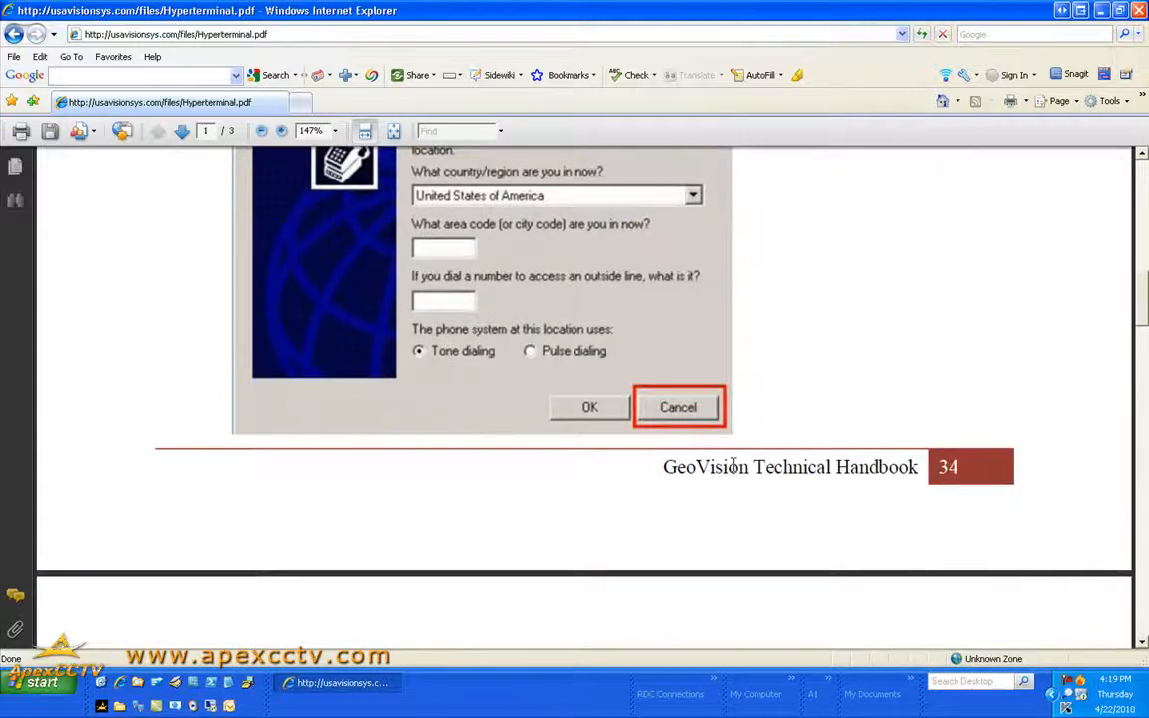
scroll(736, 473, "down", 3)
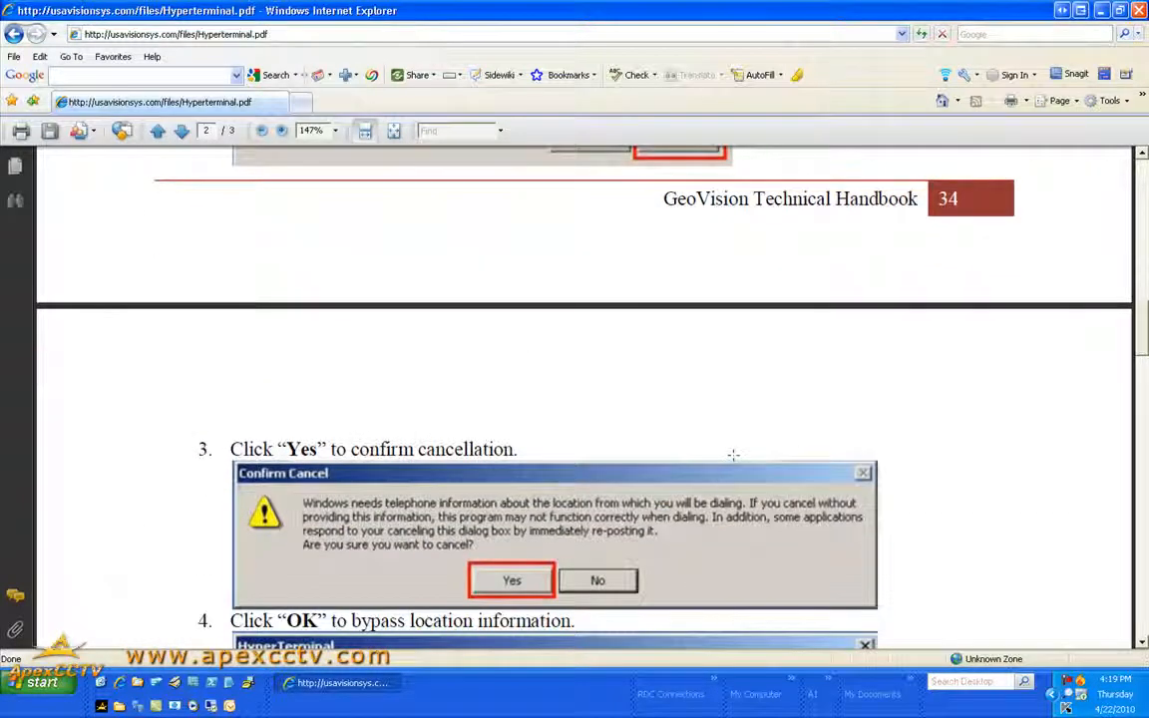
scroll(974, 463, "down", 5)
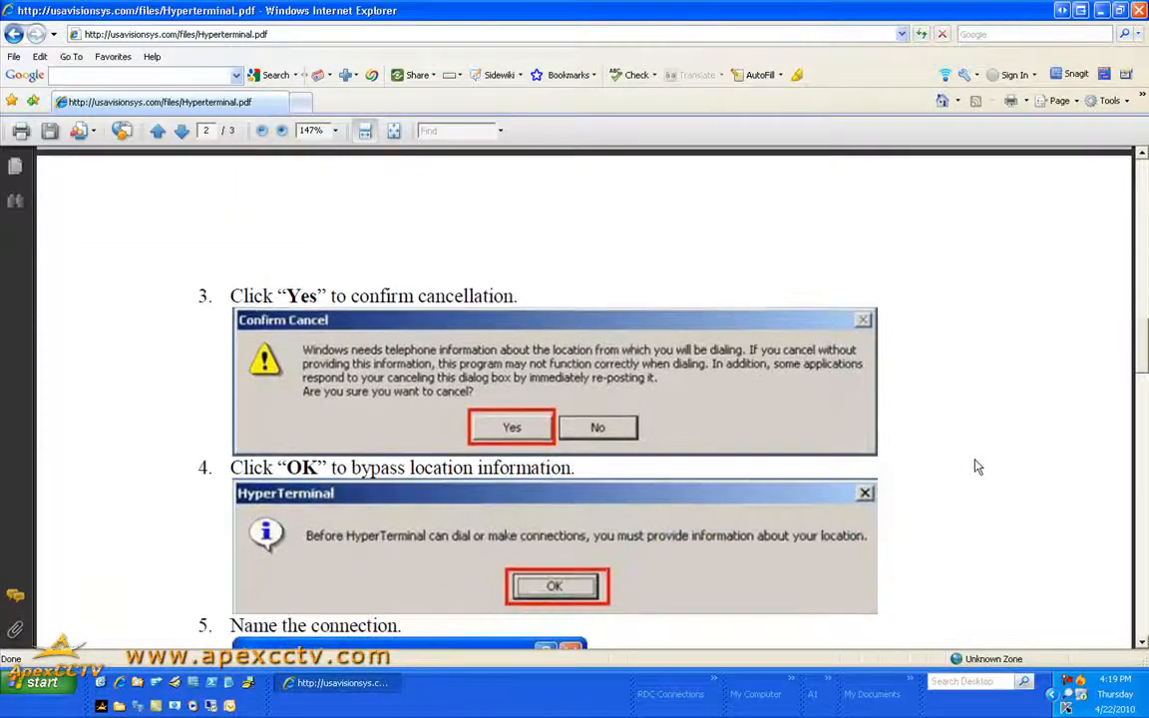
scroll(977, 466, "down", 2)
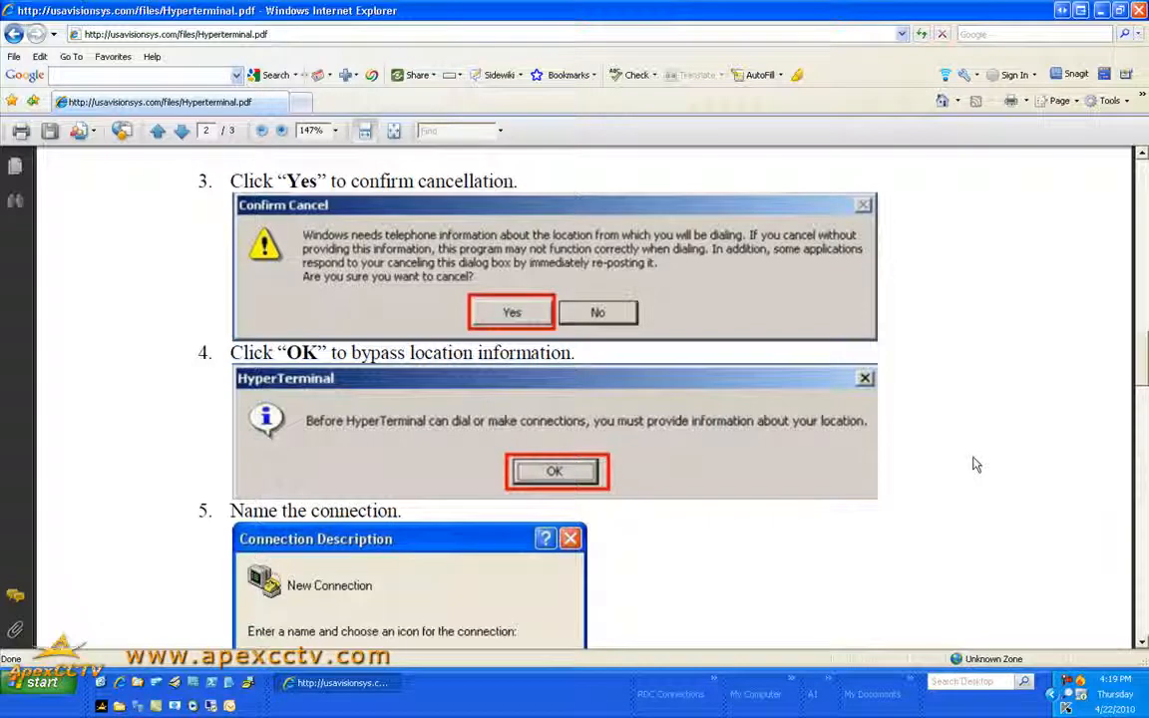
scroll(974, 464, "down", 1)
scroll(974, 464, "up", 6)
scroll(974, 461, "down", 11)
scroll(974, 460, "down", 1)
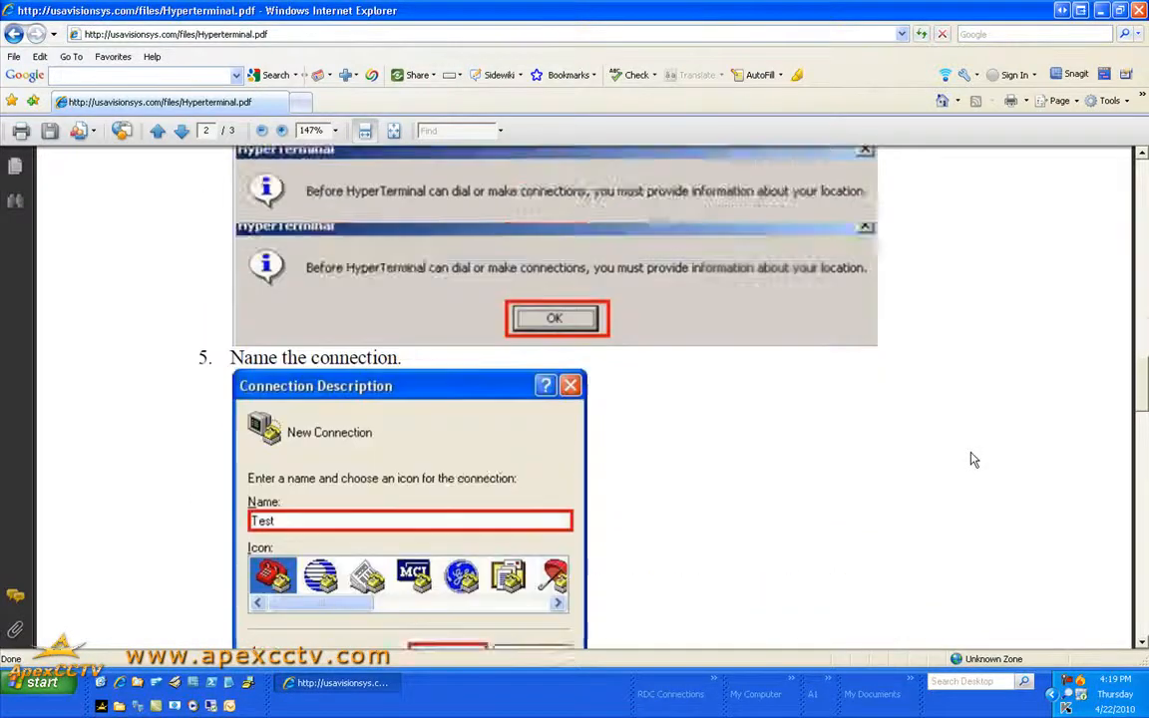
scroll(974, 461, "up", 12)
scroll(712, 384, "up", 20)
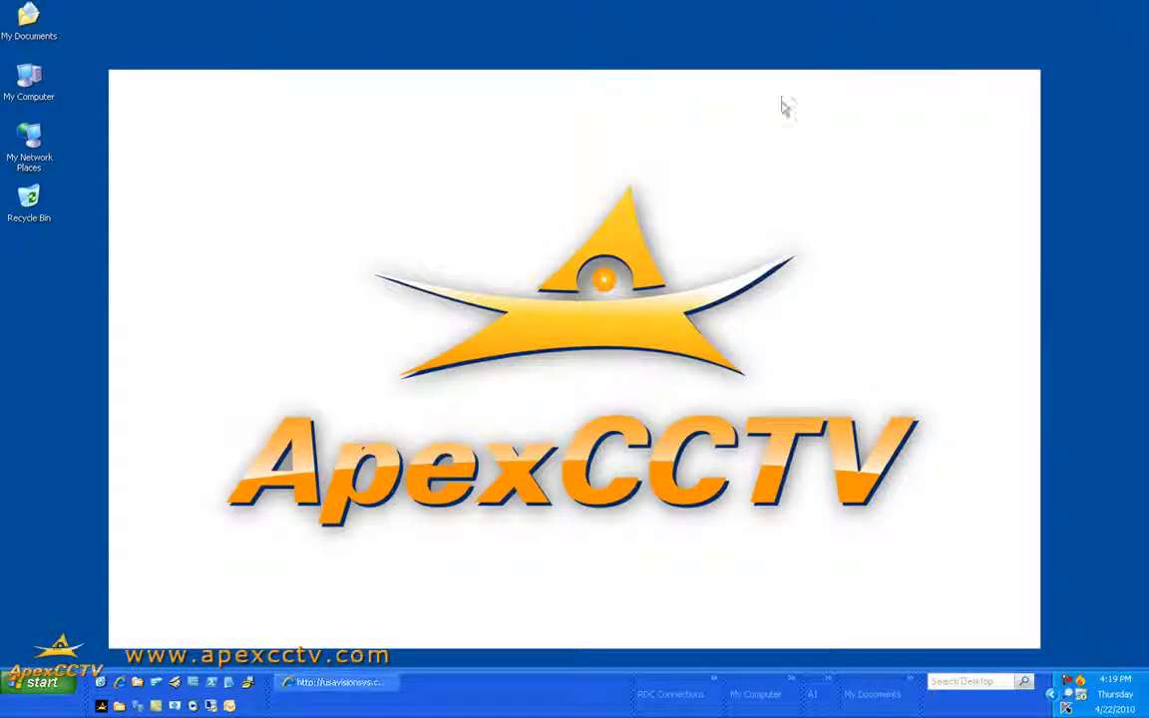
Scroll Hyperterminal.pdf back to 4.4.1 Connection with the cross-over RS232 wiring diagram
left_click(342, 684)
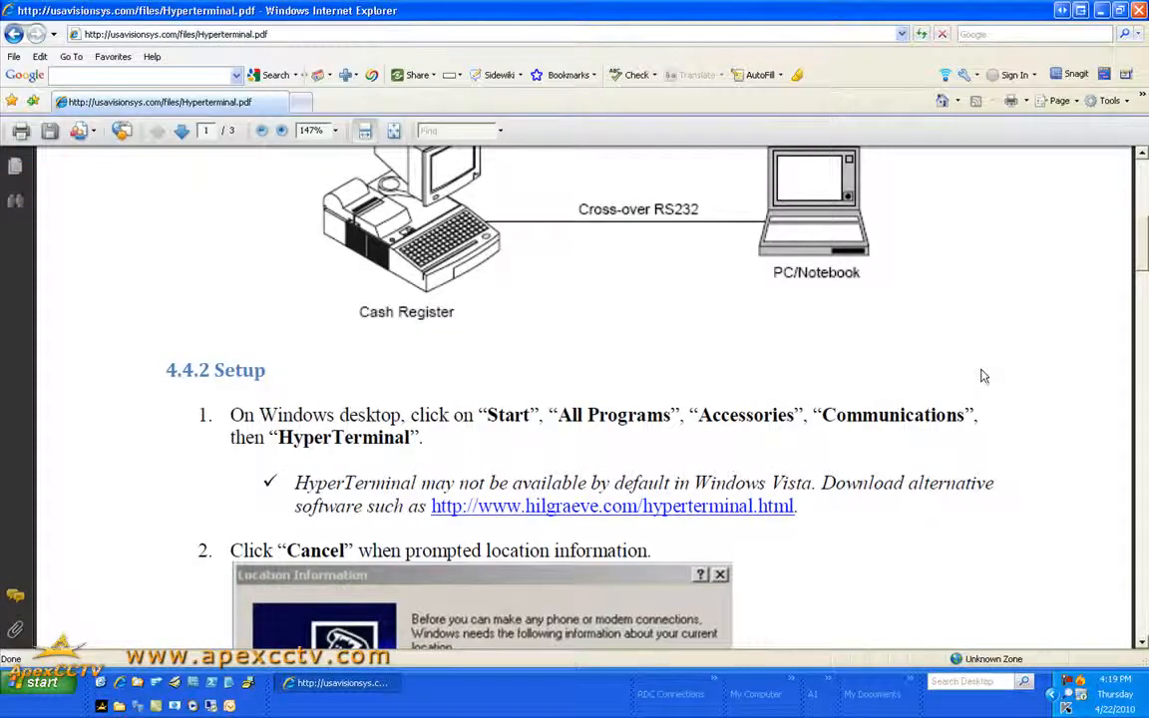
scroll(982, 377, "down", 10)
scroll(965, 384, "down", 10)
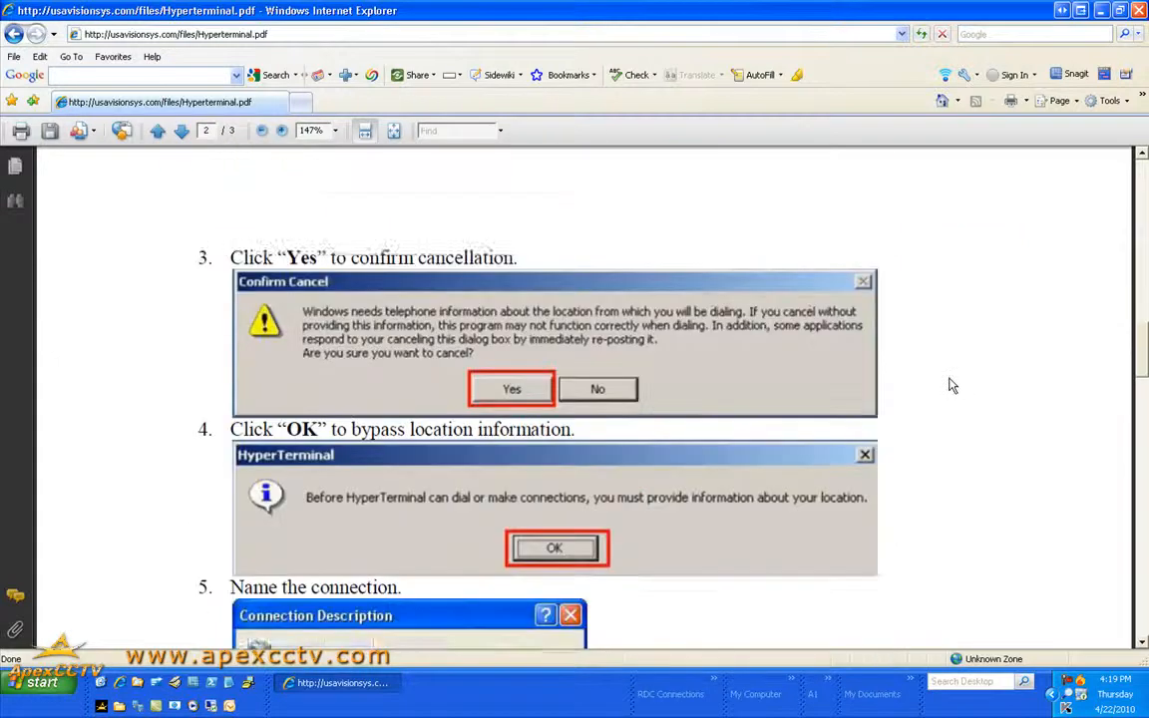
scroll(951, 381, "down", 3)
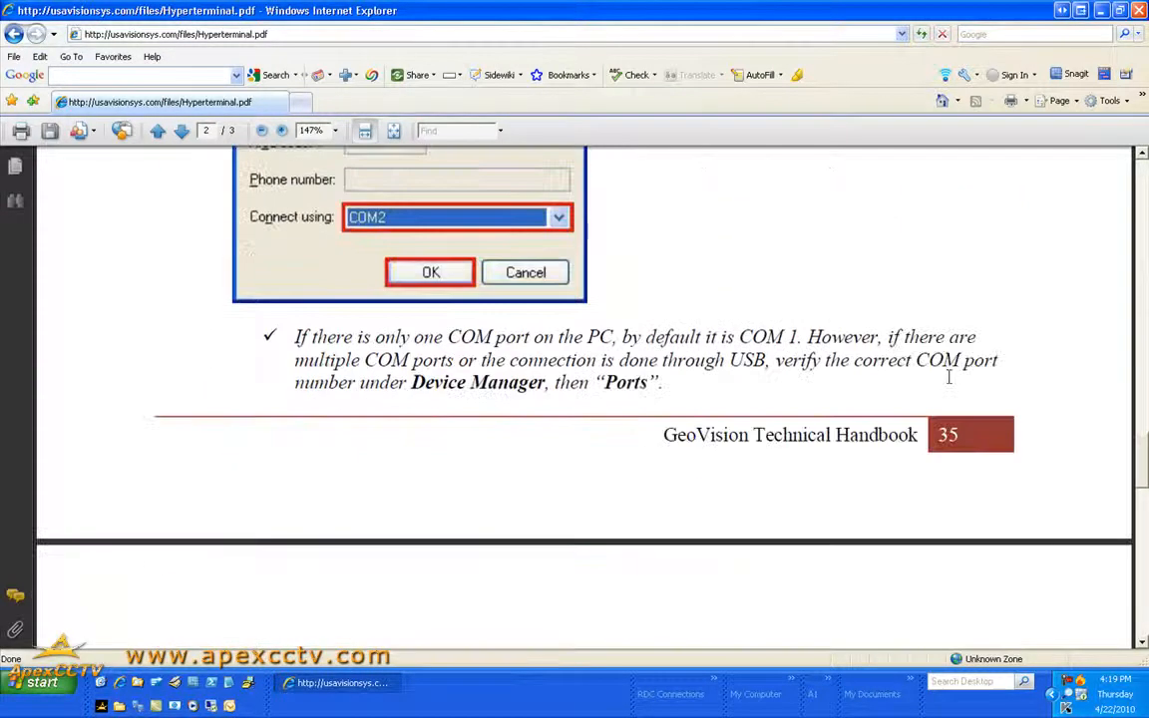
scroll(944, 376, "down", 8)
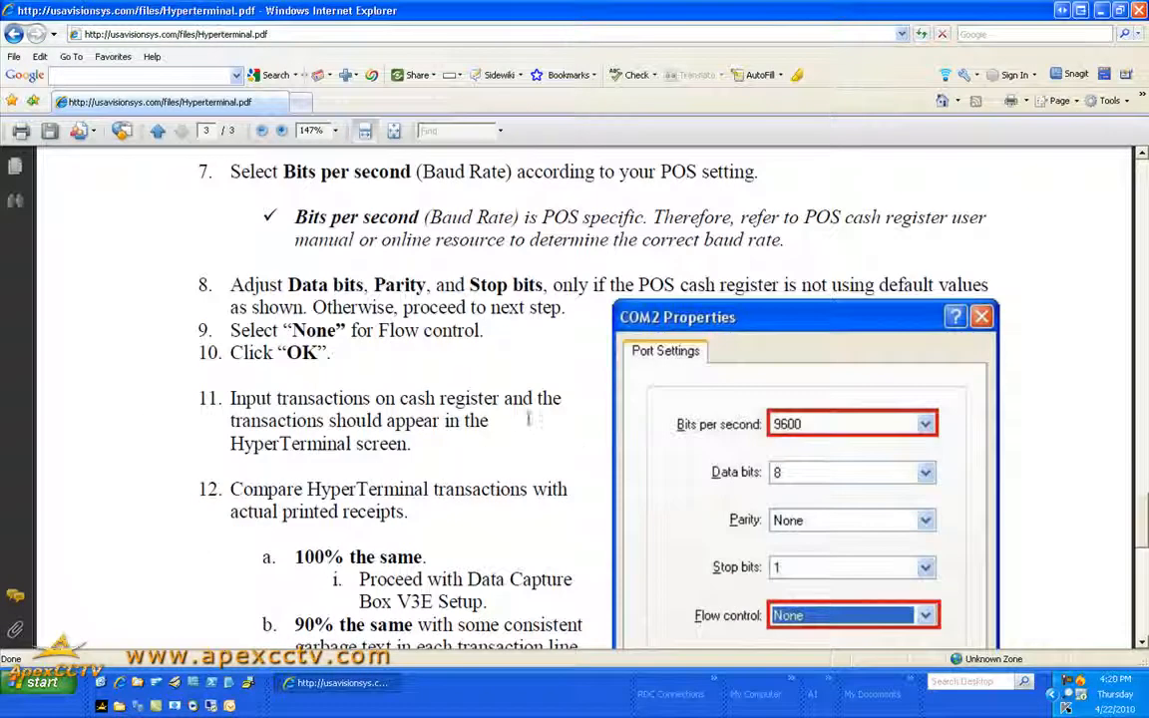
scroll(513, 399, "down", 9)
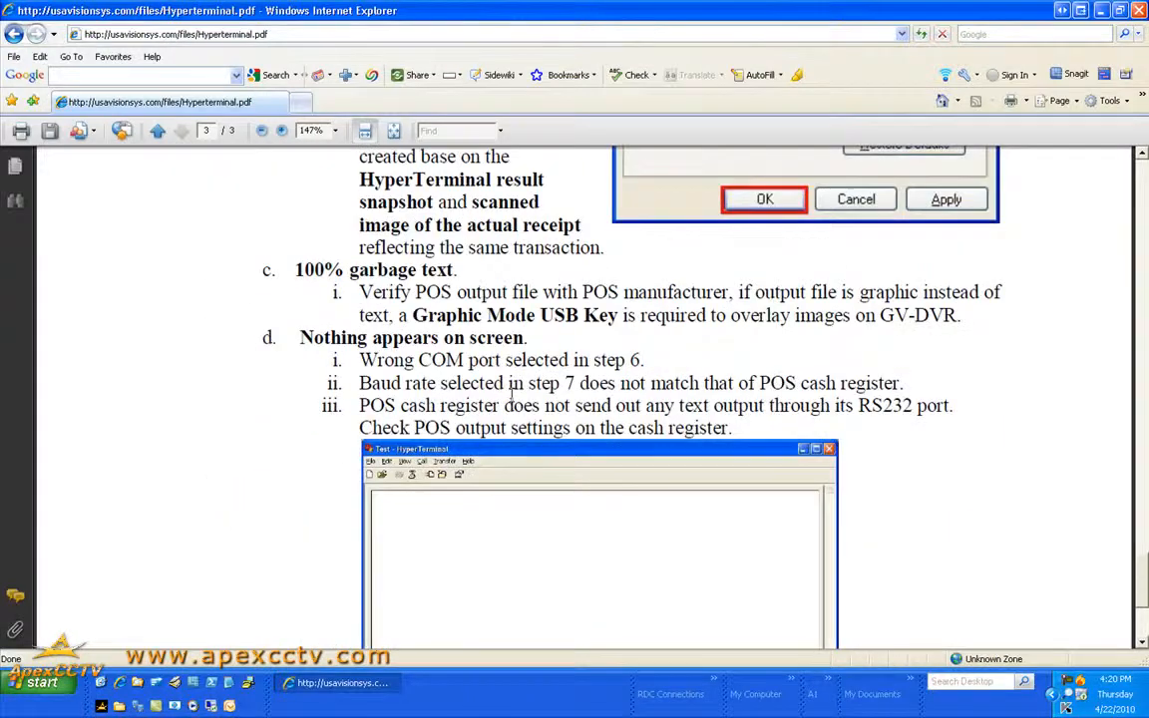
scroll(1030, 453, "up", 9)
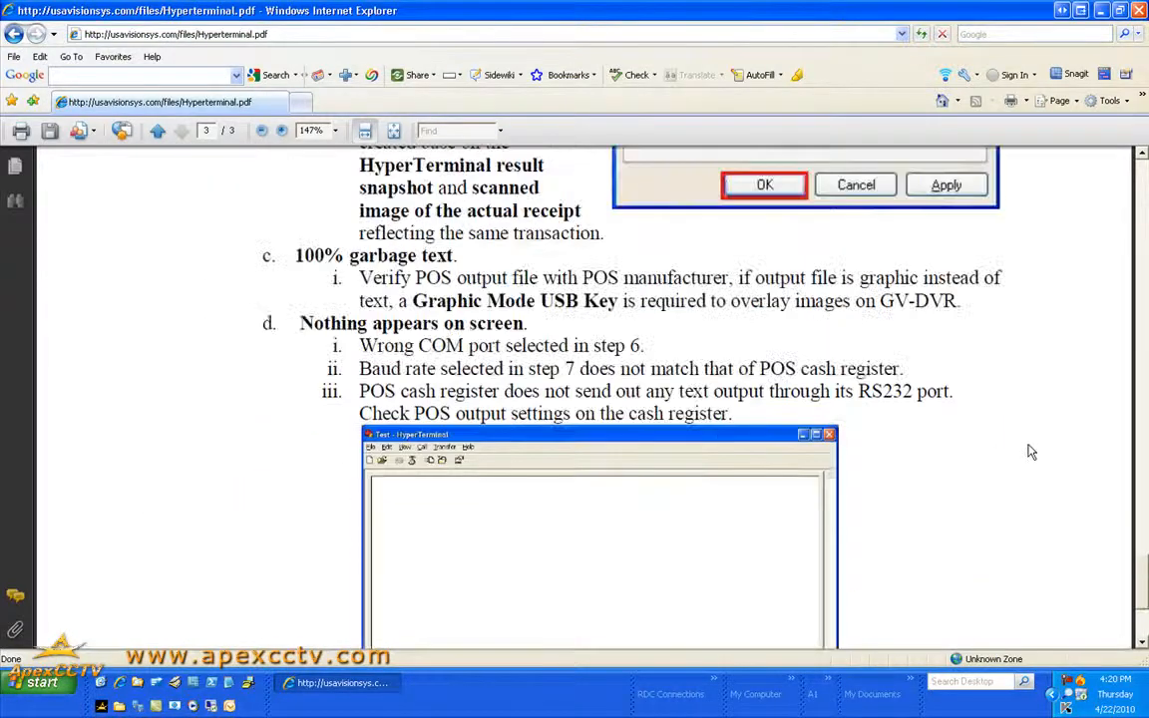
scroll(1032, 452, "up", 3)
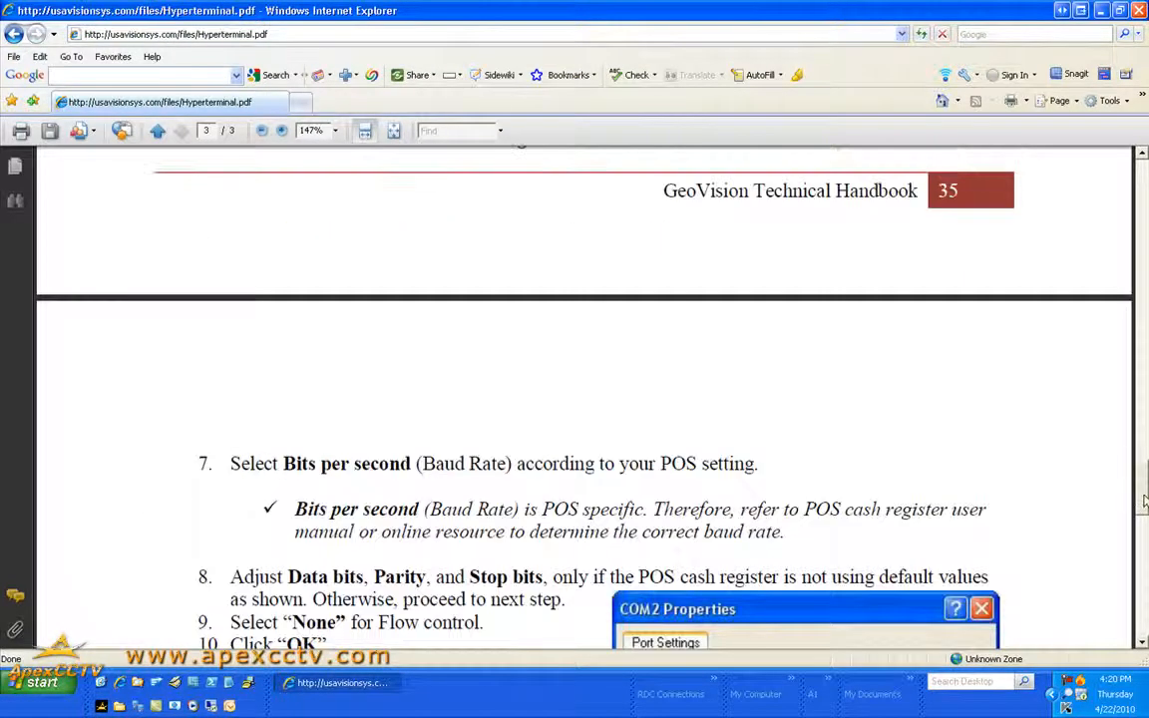
scroll(1027, 451, "up", 15)
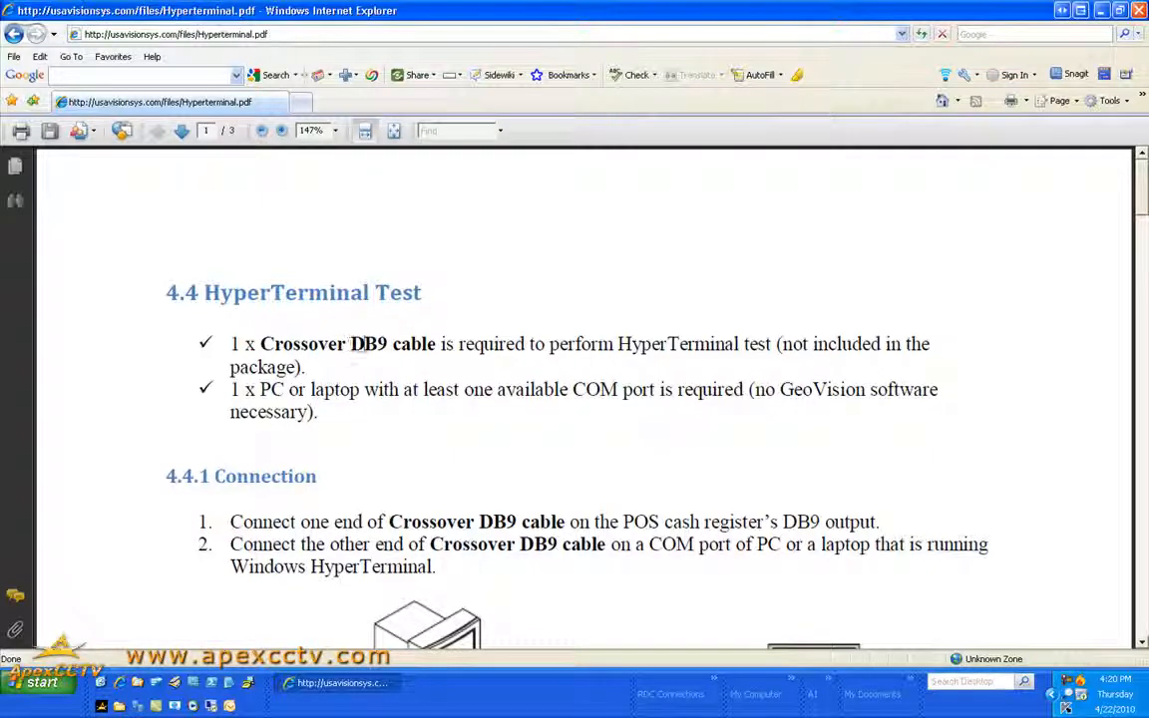
scroll(410, 358, "down", 4)
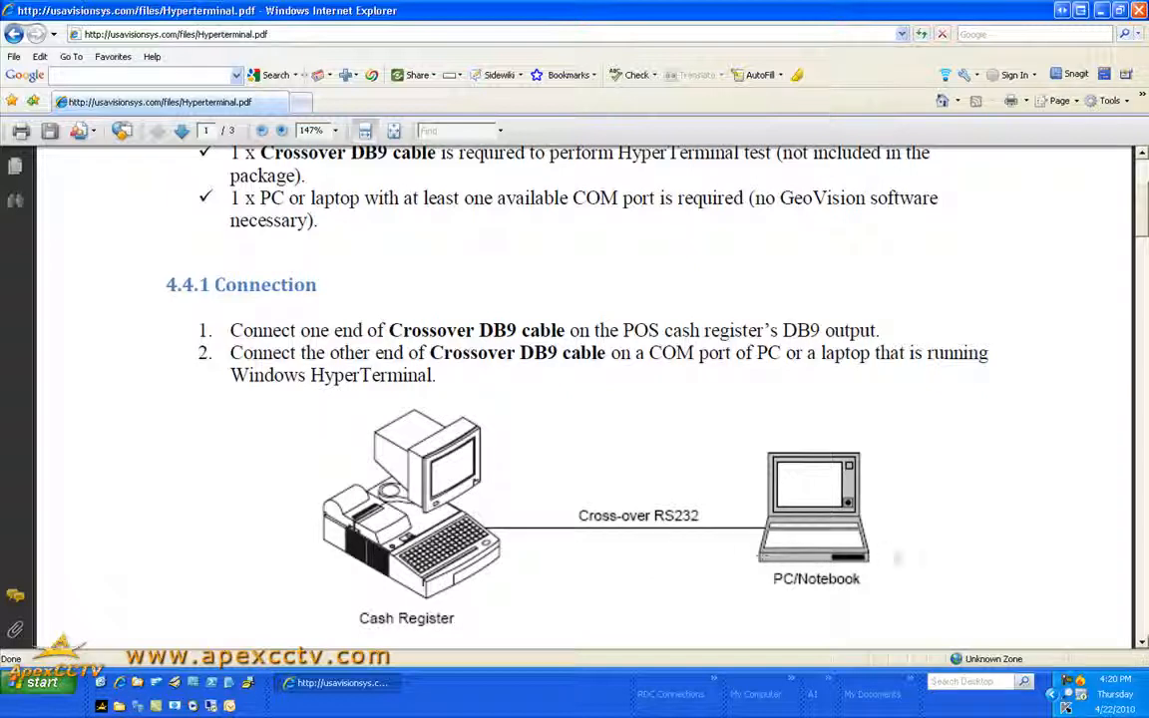
Minimize Internet Explorer and bring up Start > Programs > Accessories > Communications, showing HyperTerminal
left_click(1101, 12)
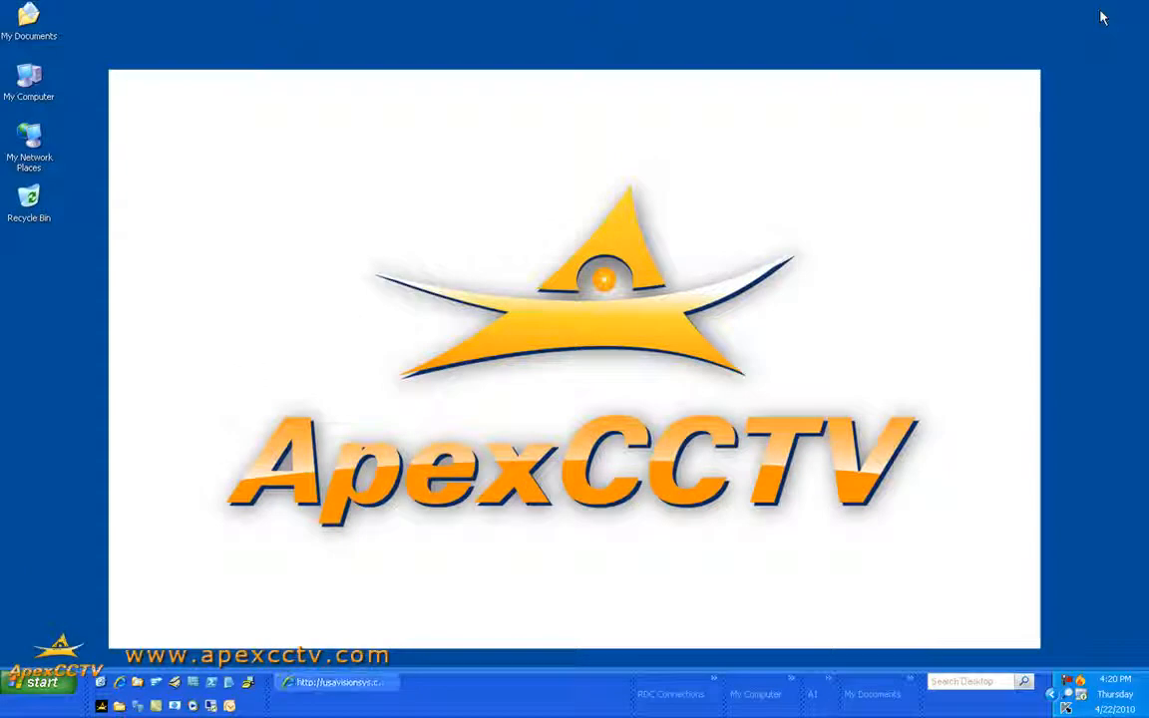
left_click(25, 684)
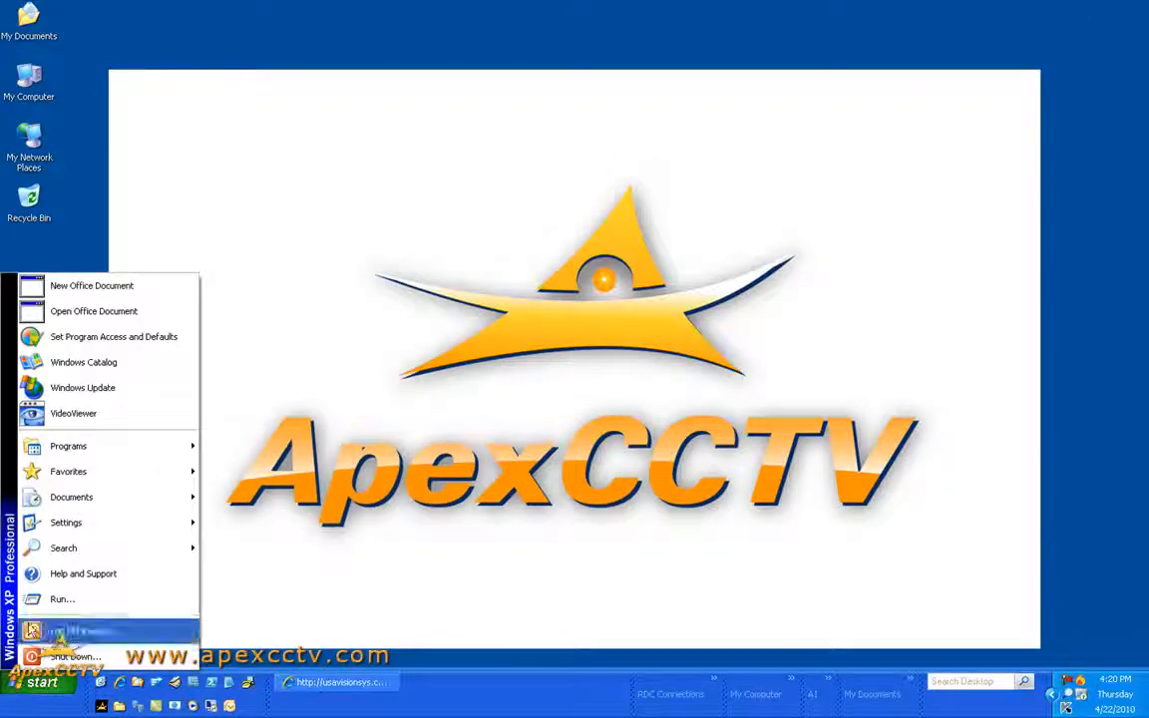
mouse_move(38, 455)
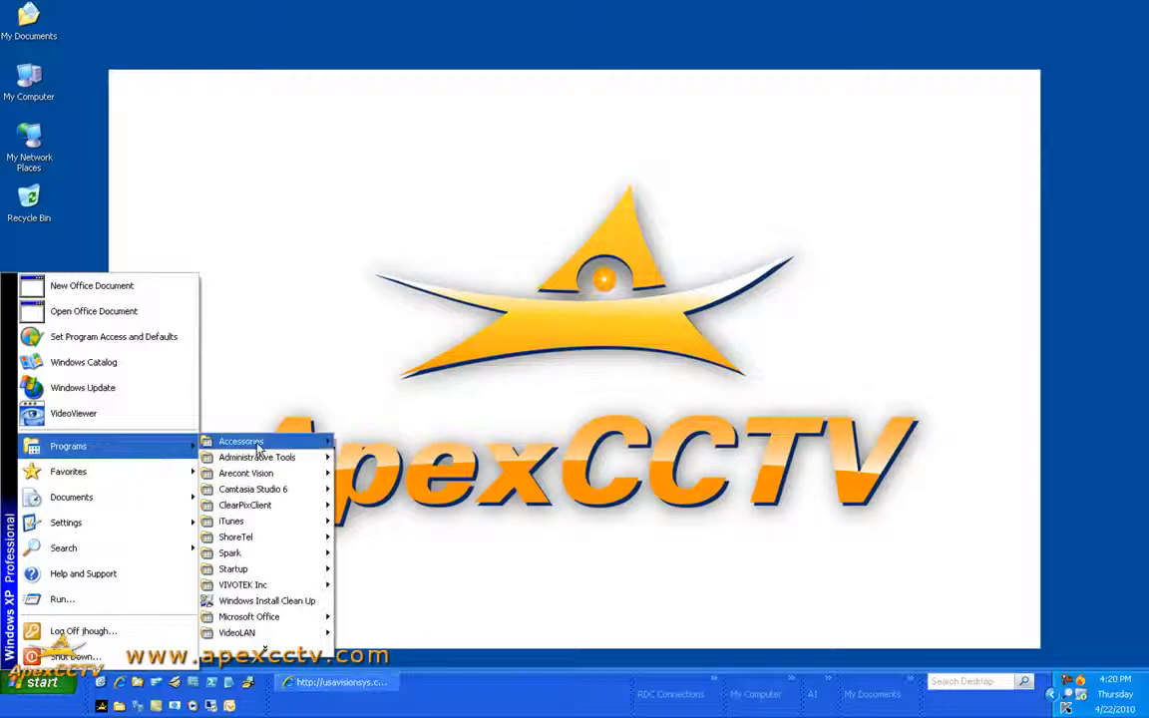
mouse_move(309, 441)
mouse_move(382, 449)
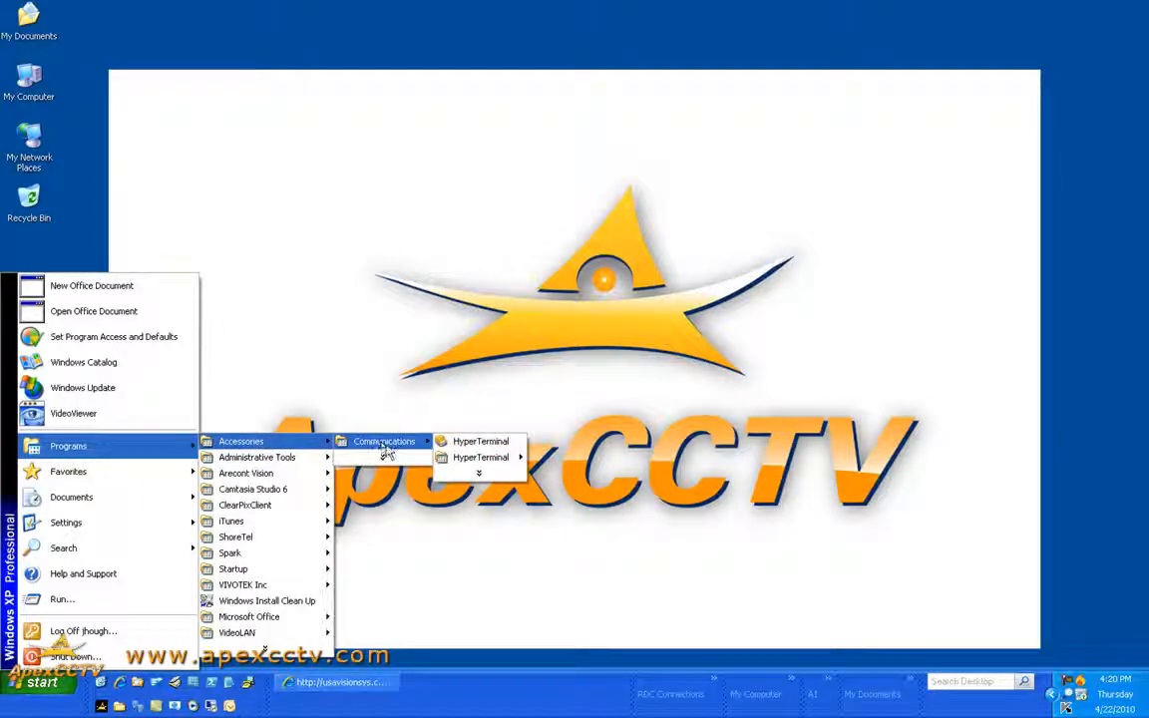
Launch HyperTerminal, name the new connection Test, and connect it using COM1
left_click(469, 444)
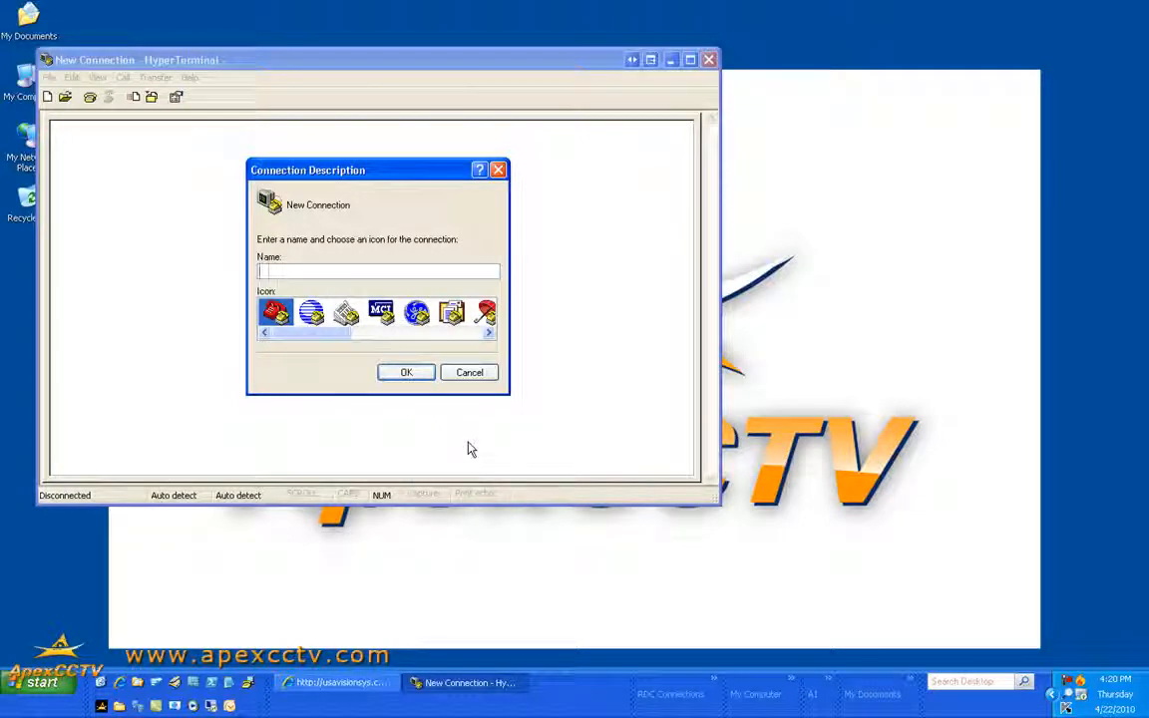
type("s")
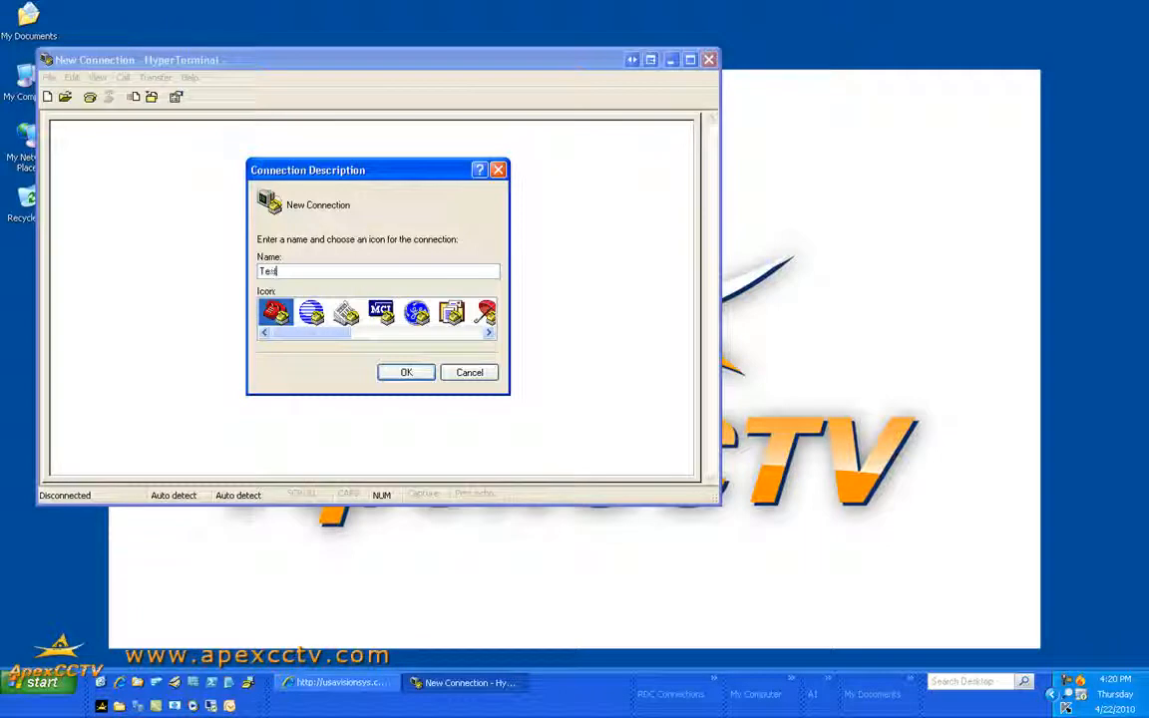
type("t")
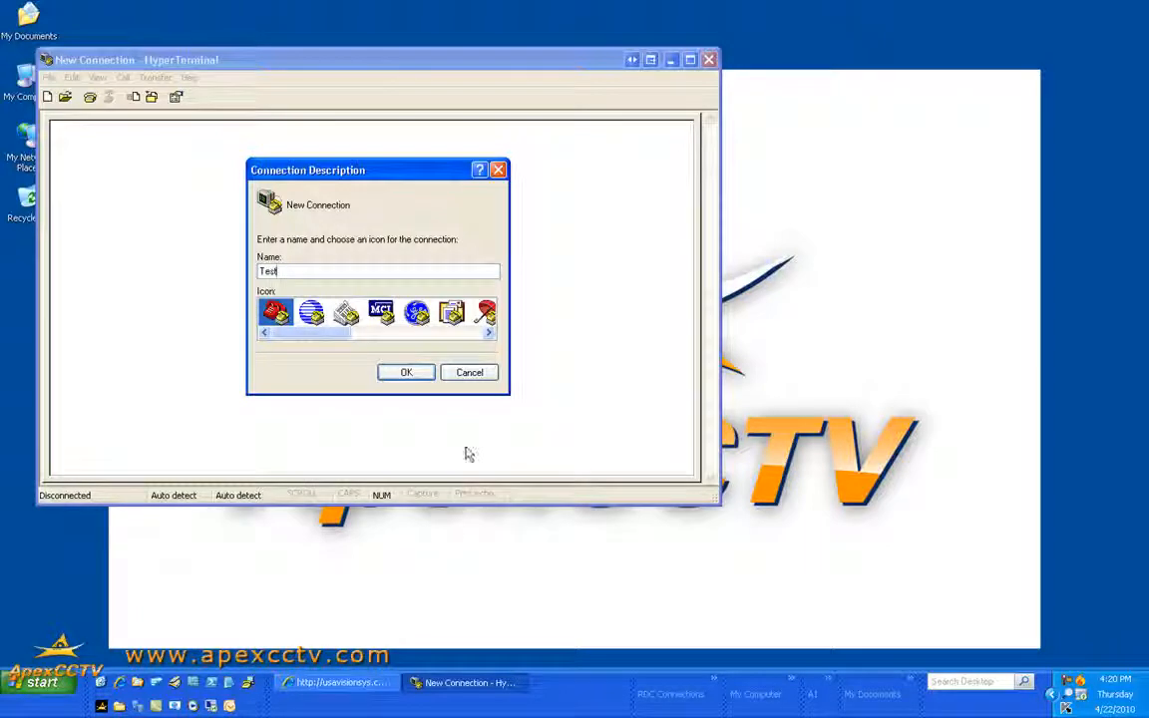
left_click(417, 375)
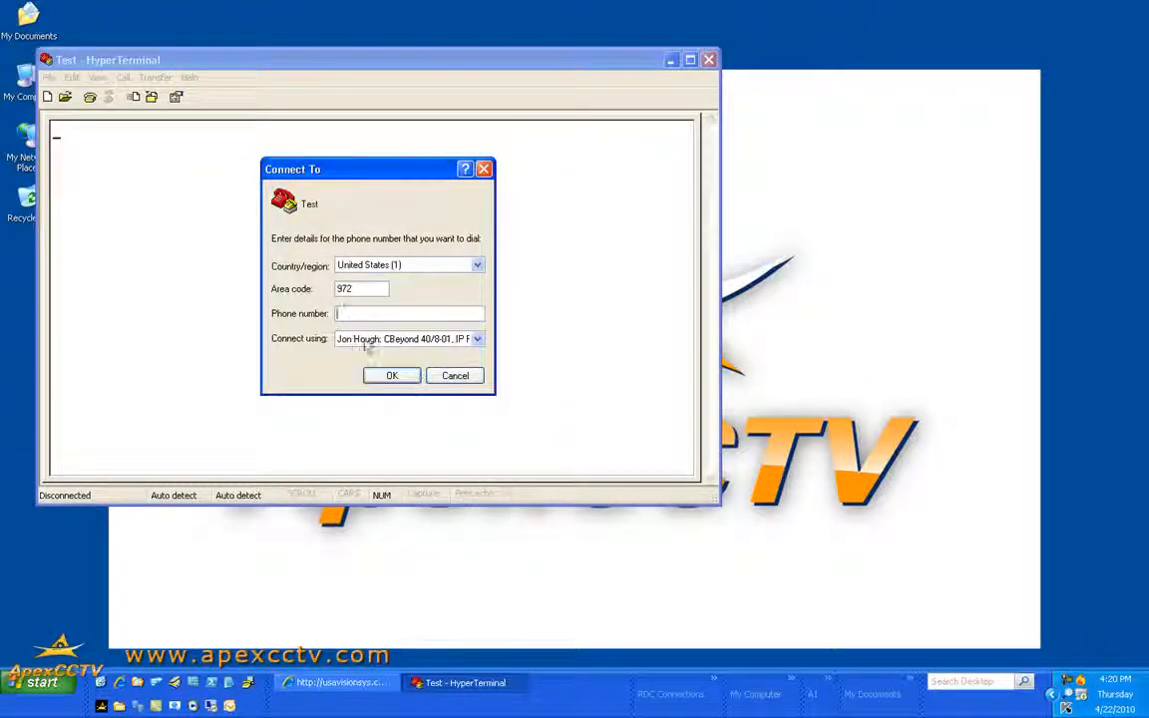
left_click(455, 339)
left_click(399, 365)
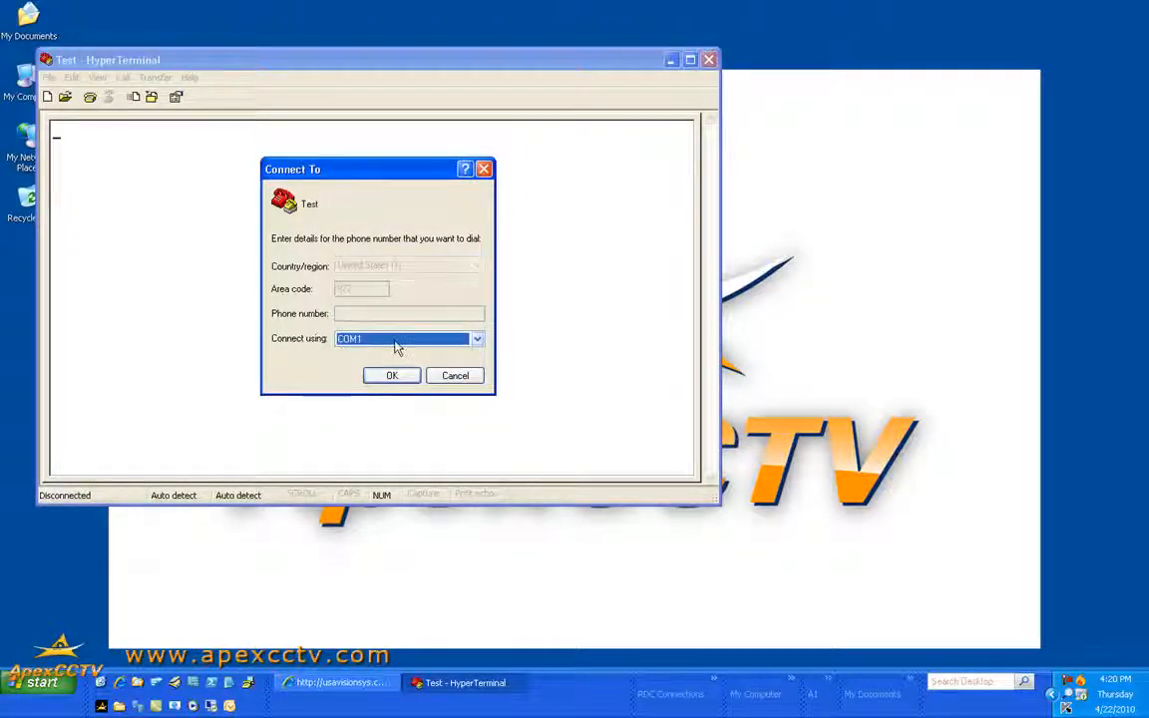
left_click(392, 376)
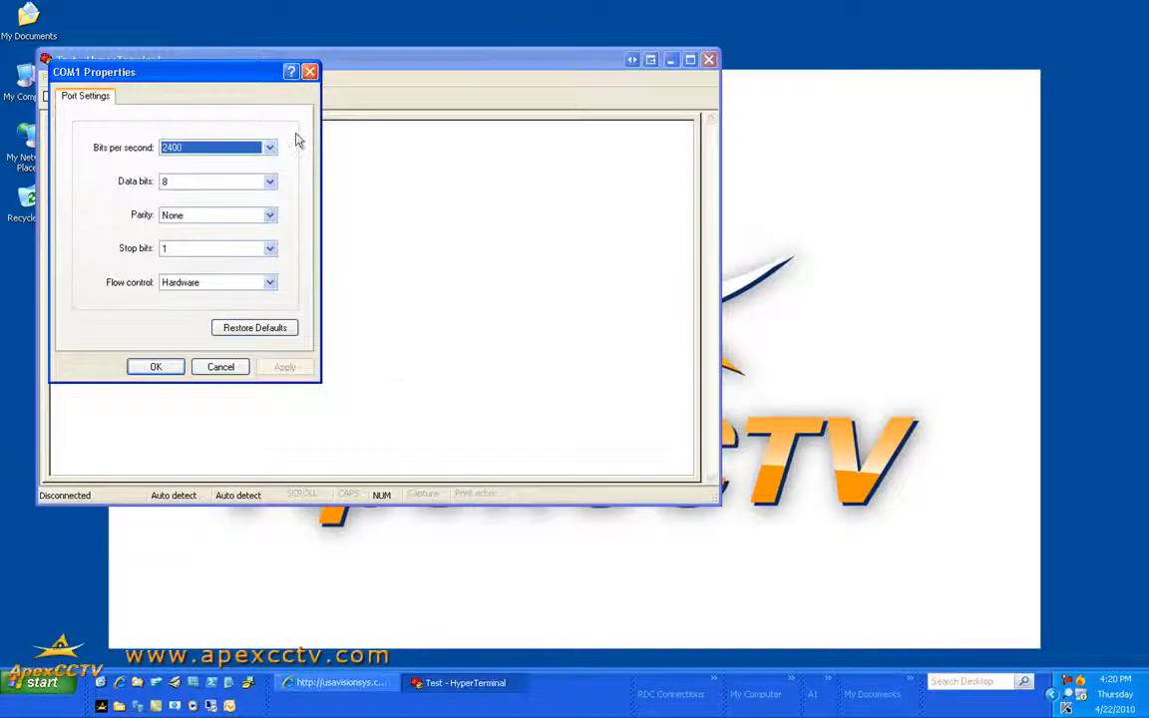
Set the COM1 port to 9600 bits per second with flow control None and connect
left_click_drag(198, 72, 357, 152)
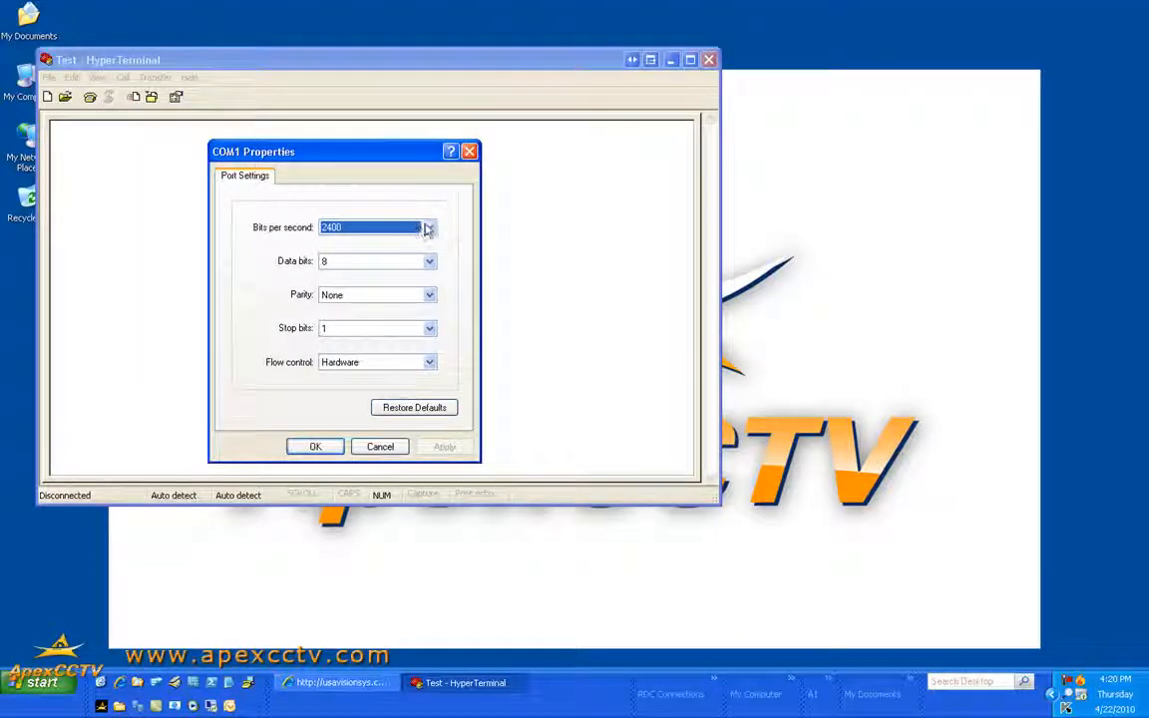
left_click(427, 228)
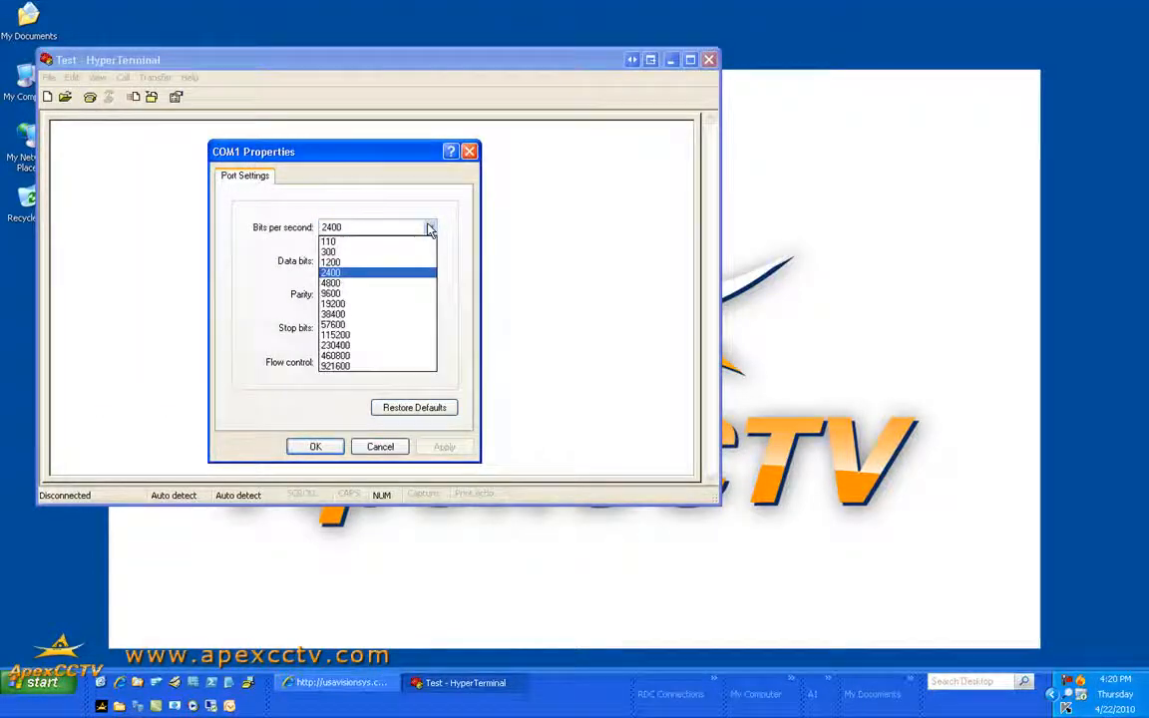
left_click(351, 296)
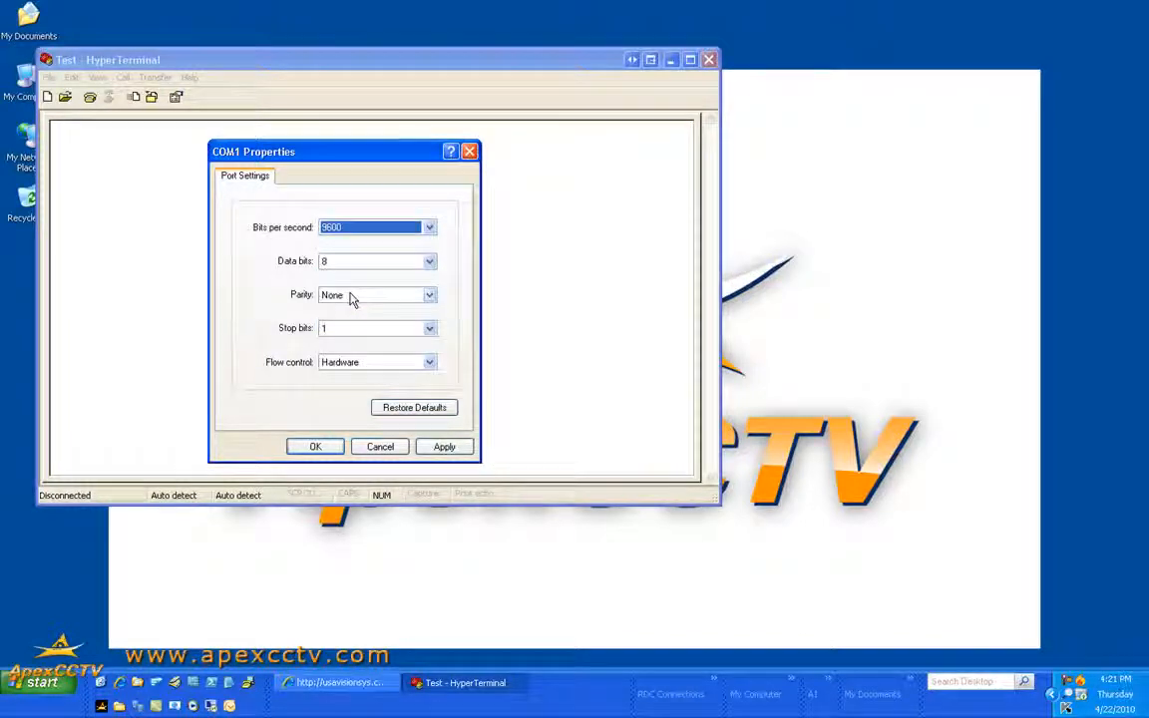
left_click(368, 363)
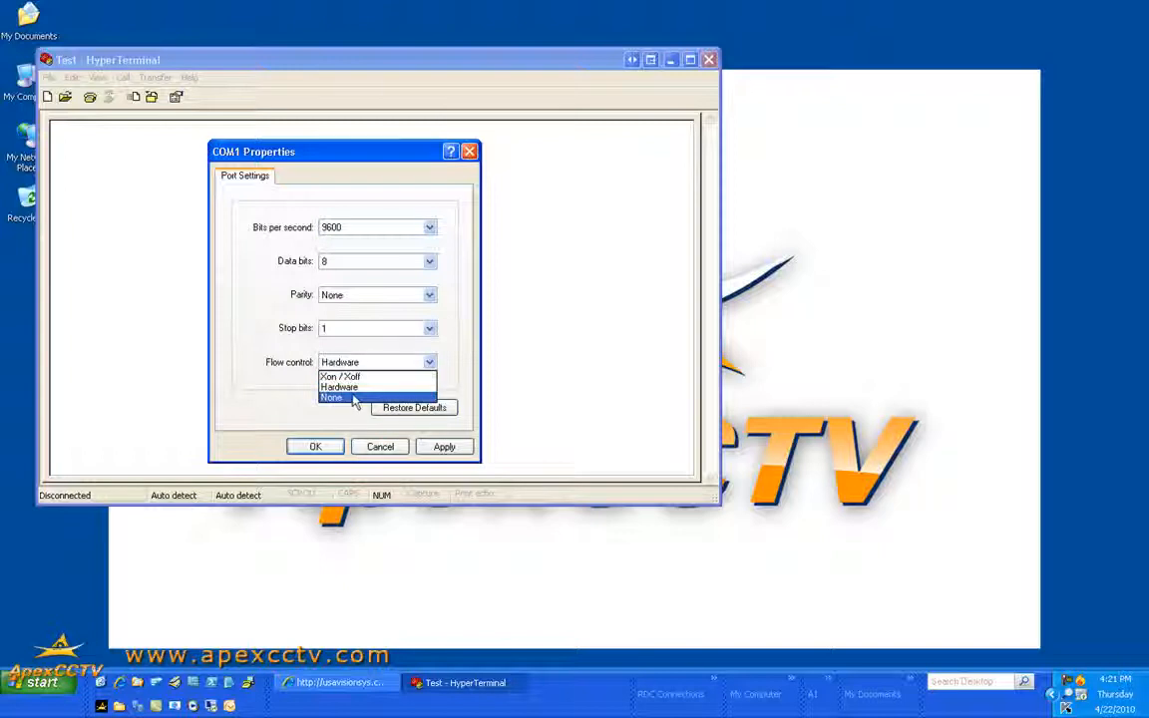
left_click(351, 398)
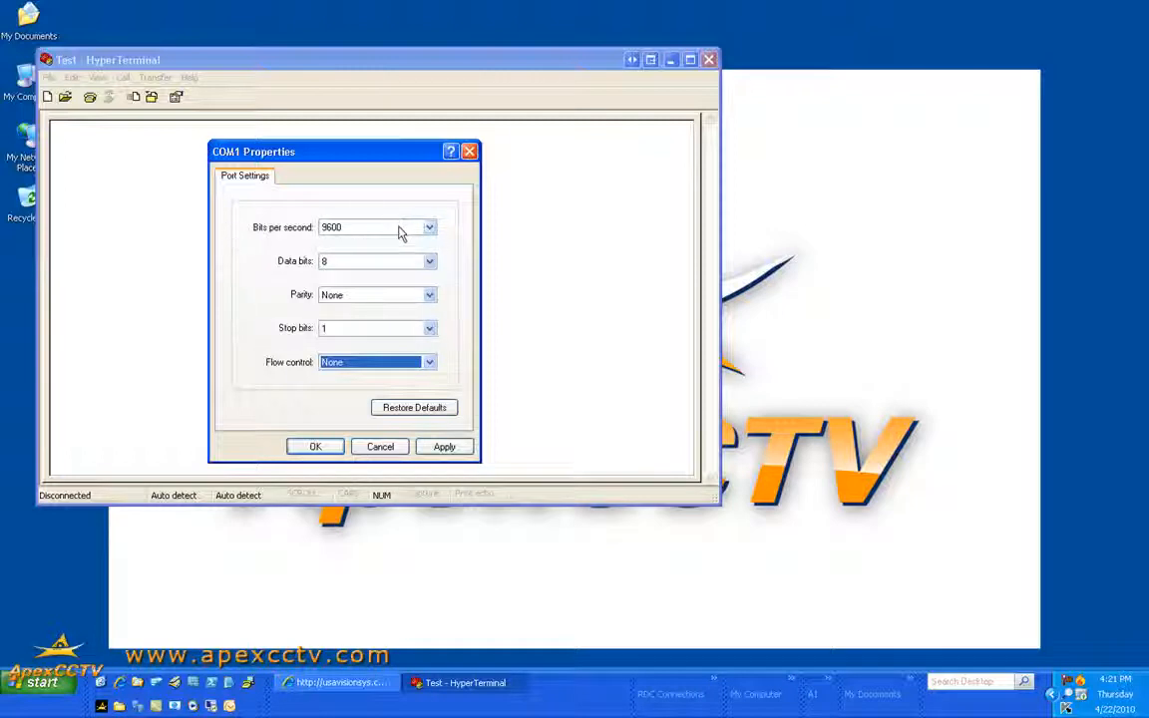
left_click(315, 446)
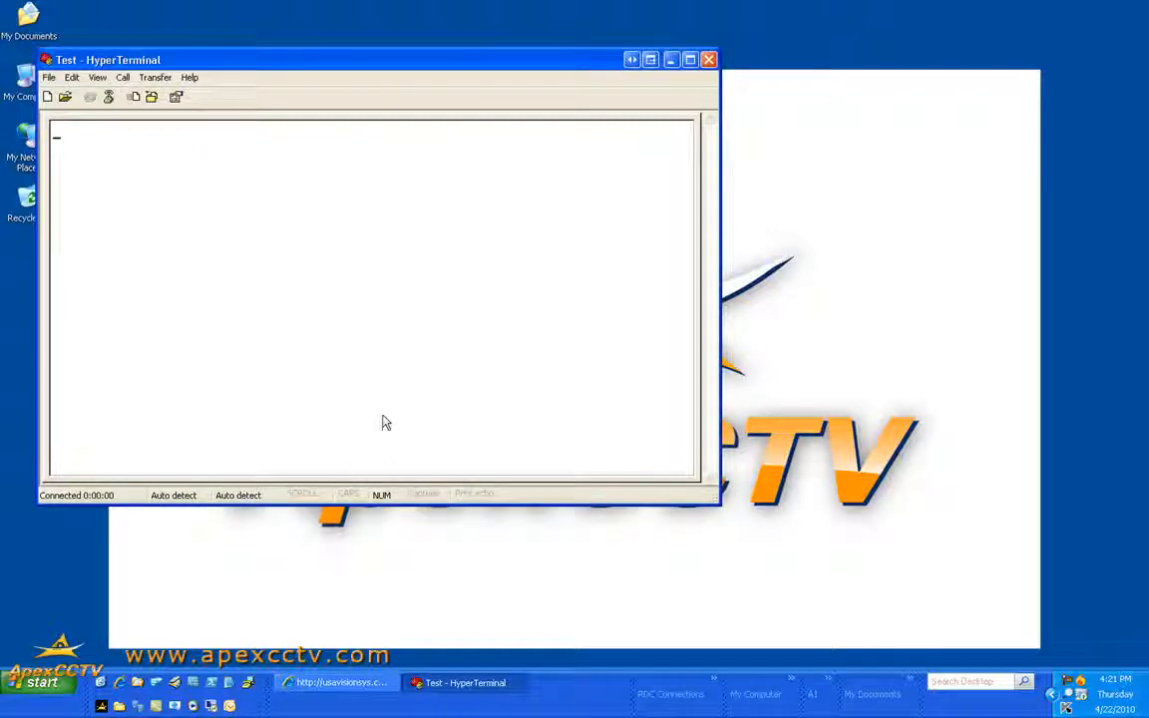
Disconnect the Test session and start a new connection named test
left_click(46, 95)
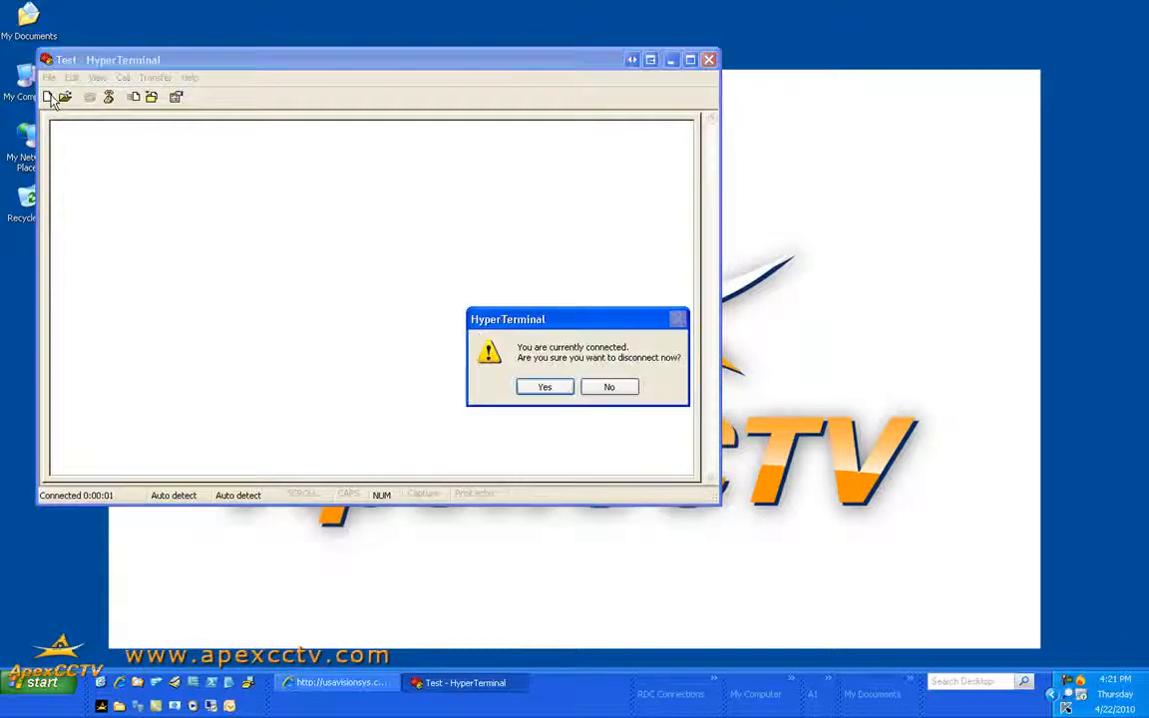
left_click(558, 389)
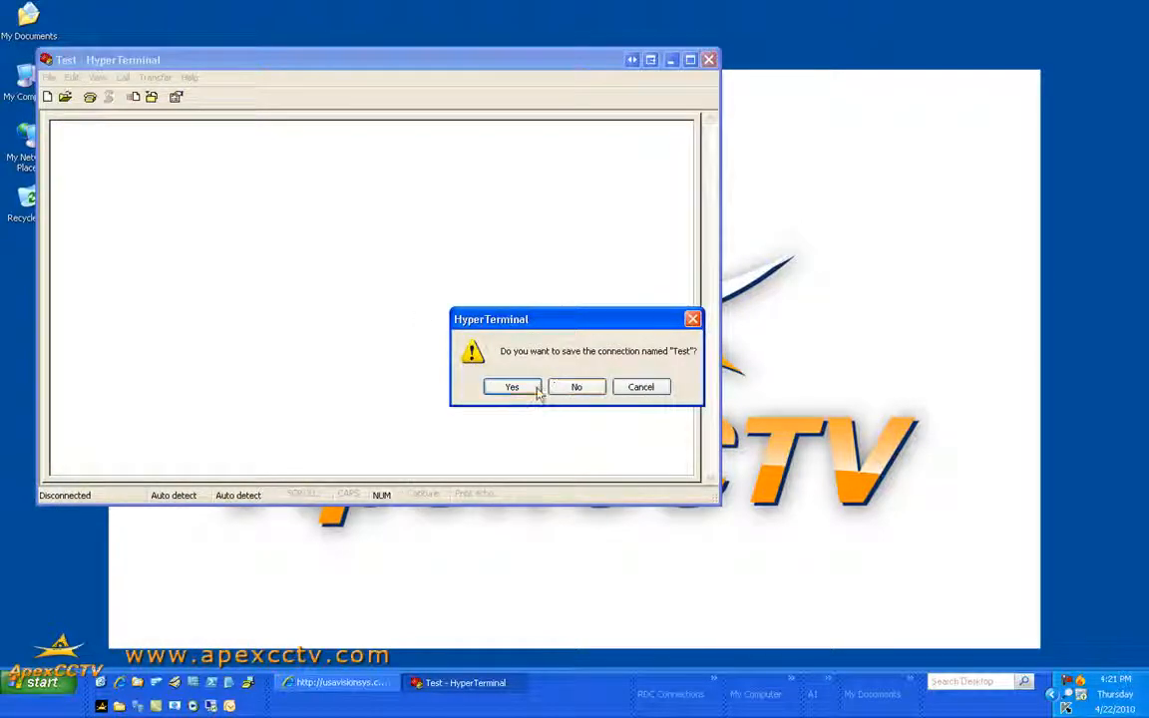
left_click(578, 389)
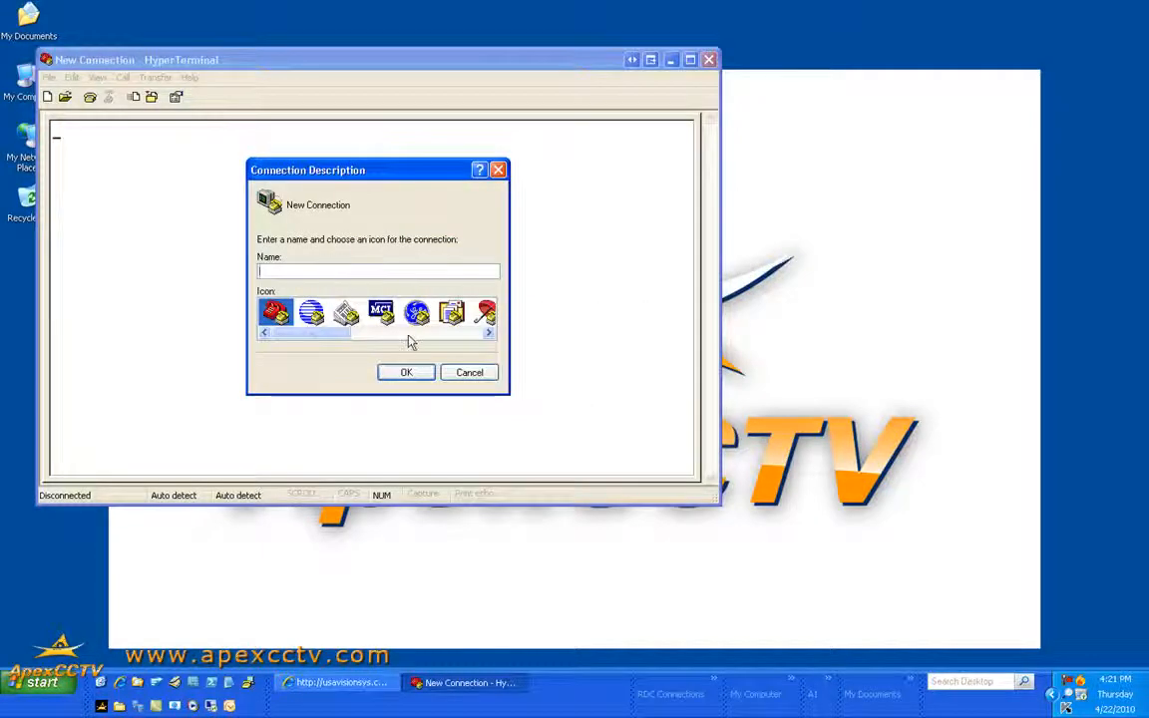
type("test")
key("Return")
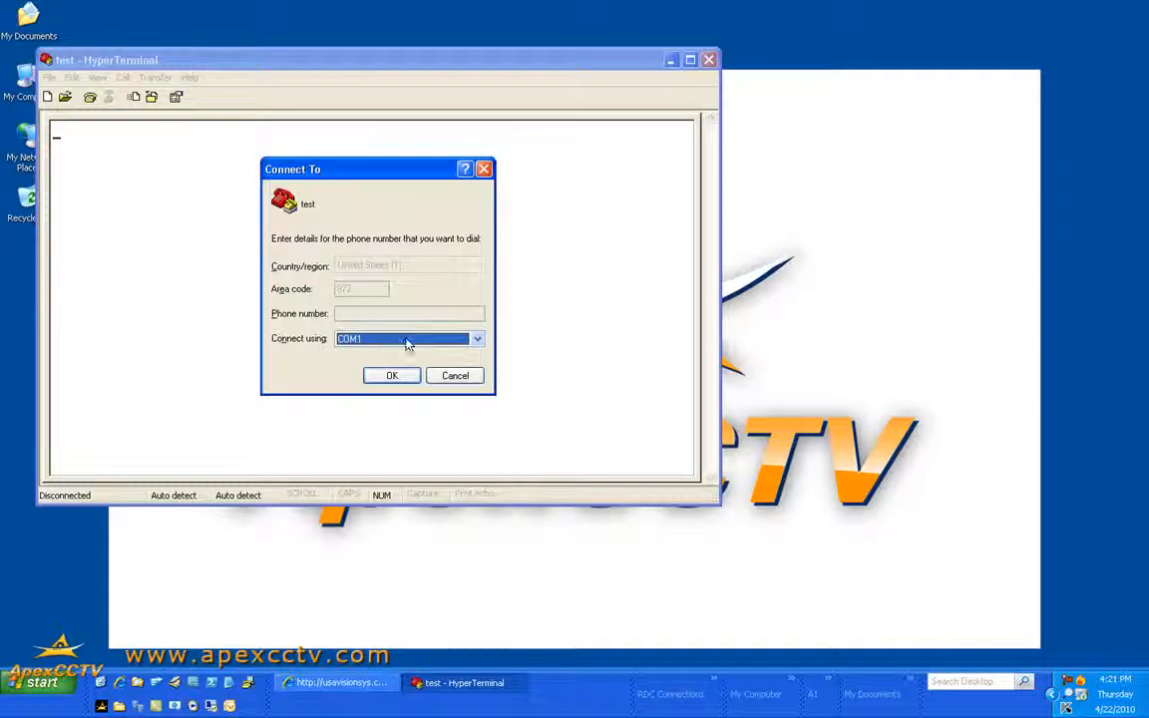
Connect test over TCP/IP (Winsock) to host 192.168.1.30, port 23
left_click(407, 343)
left_click(401, 375)
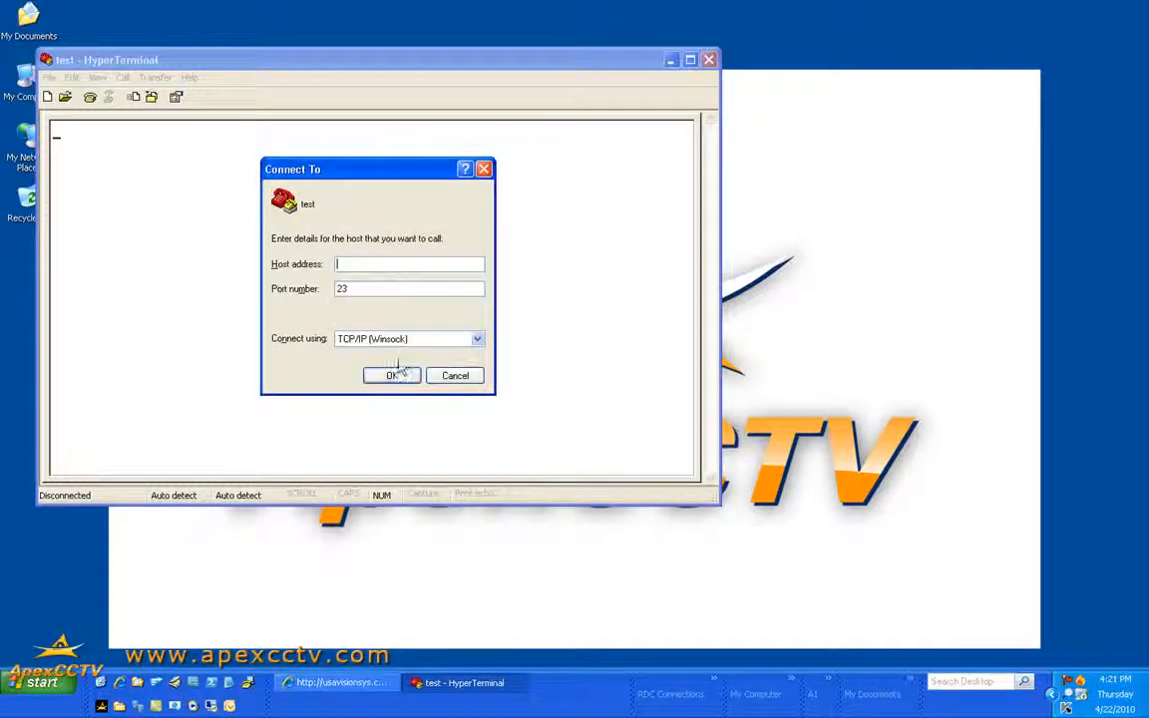
type("192.168.1.30")
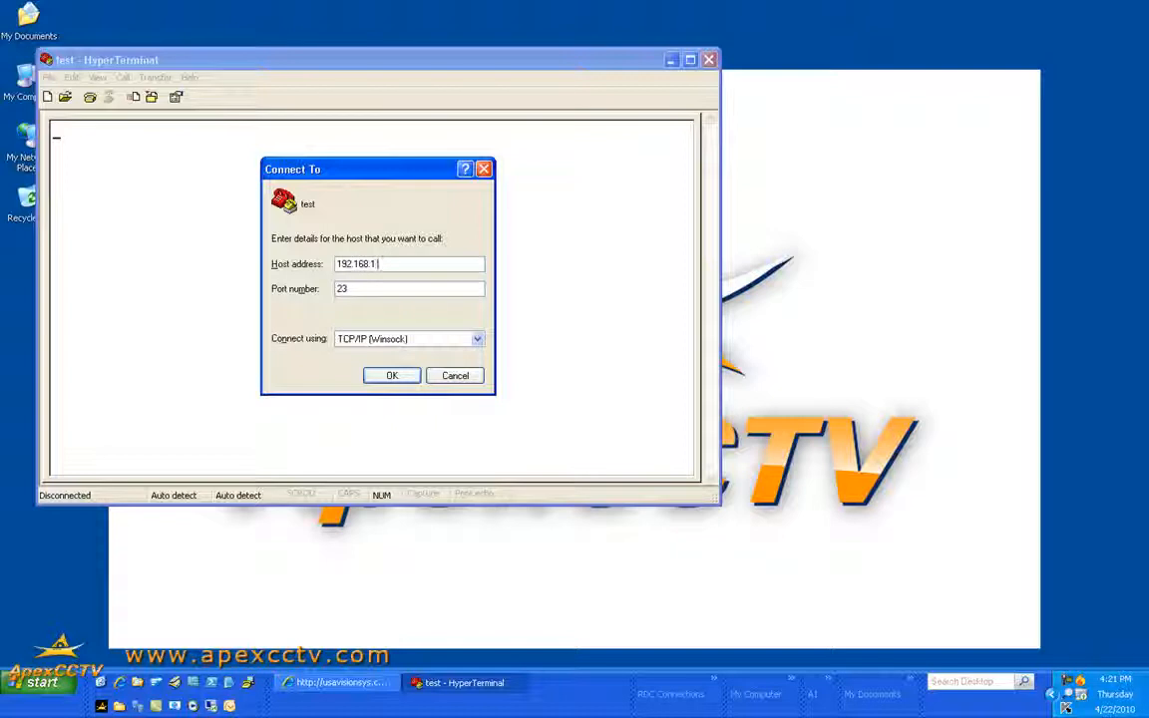
left_click(393, 376)
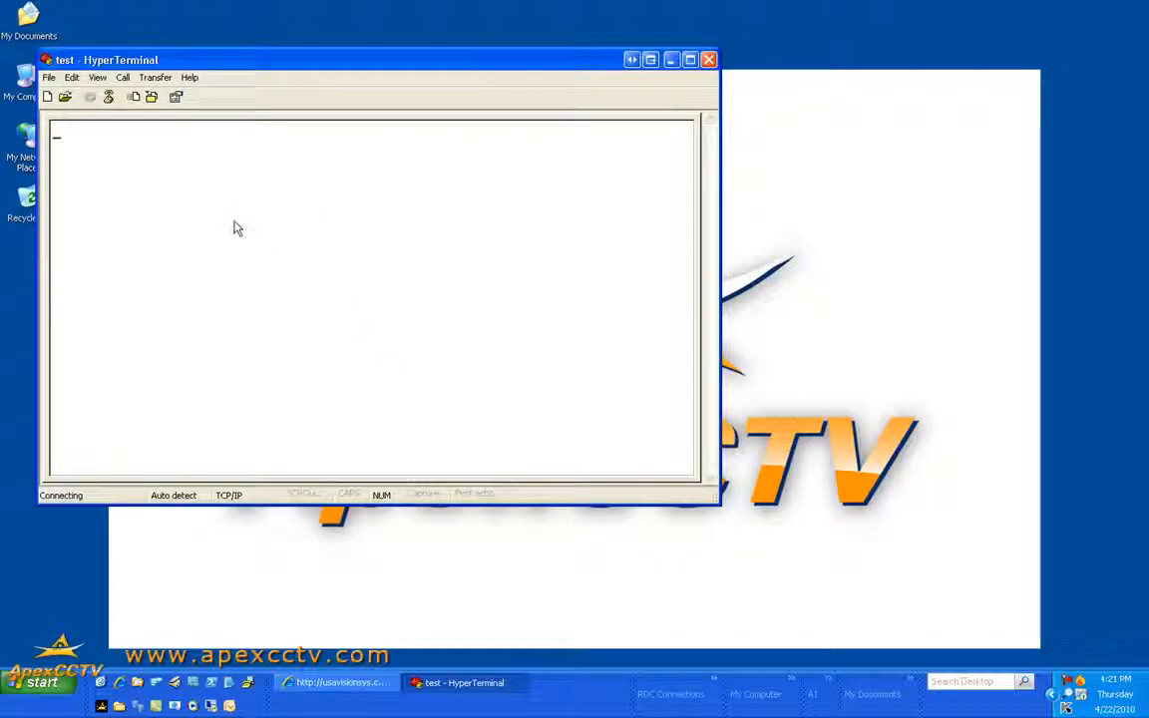
Move and enlarge the terminal window, then dismiss the 'Unable to connect' message
left_click_drag(259, 62, 375, 76)
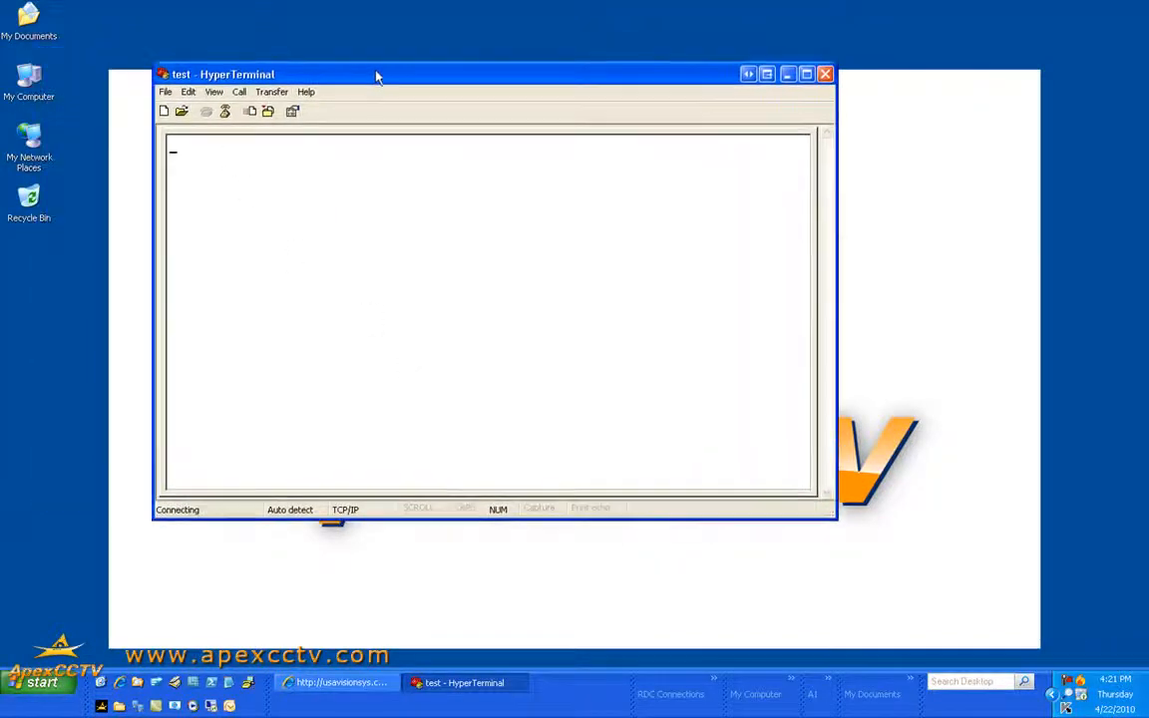
left_click_drag(833, 516, 855, 595)
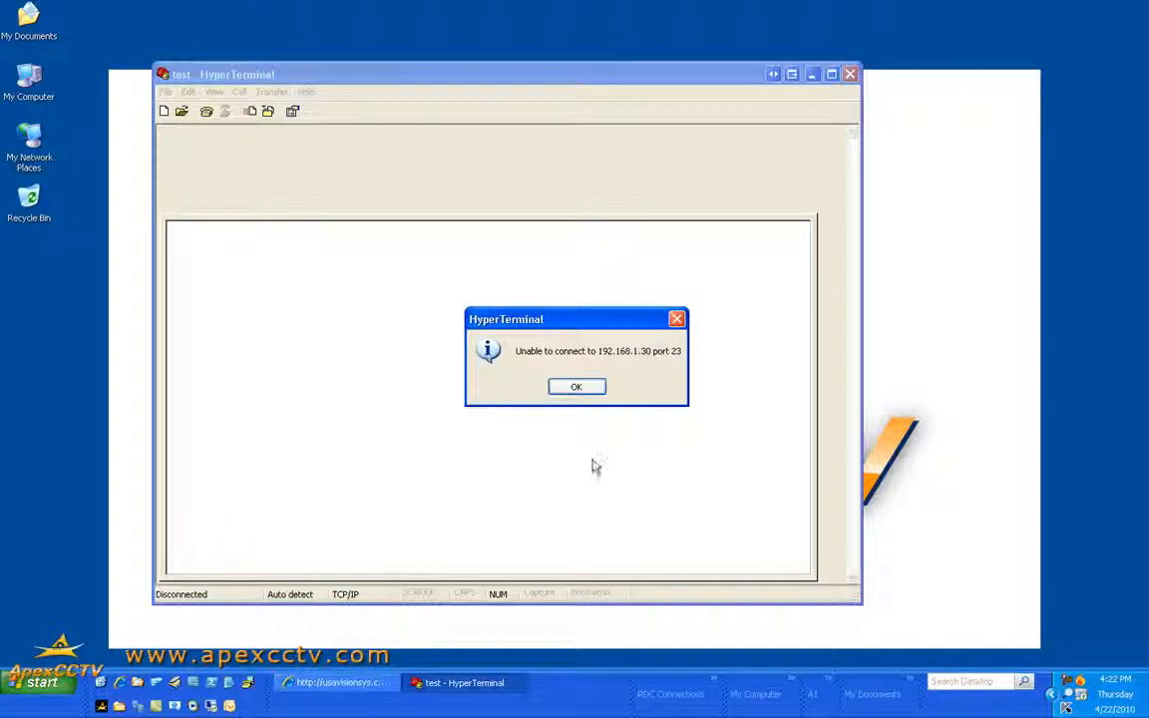
left_click(587, 389)
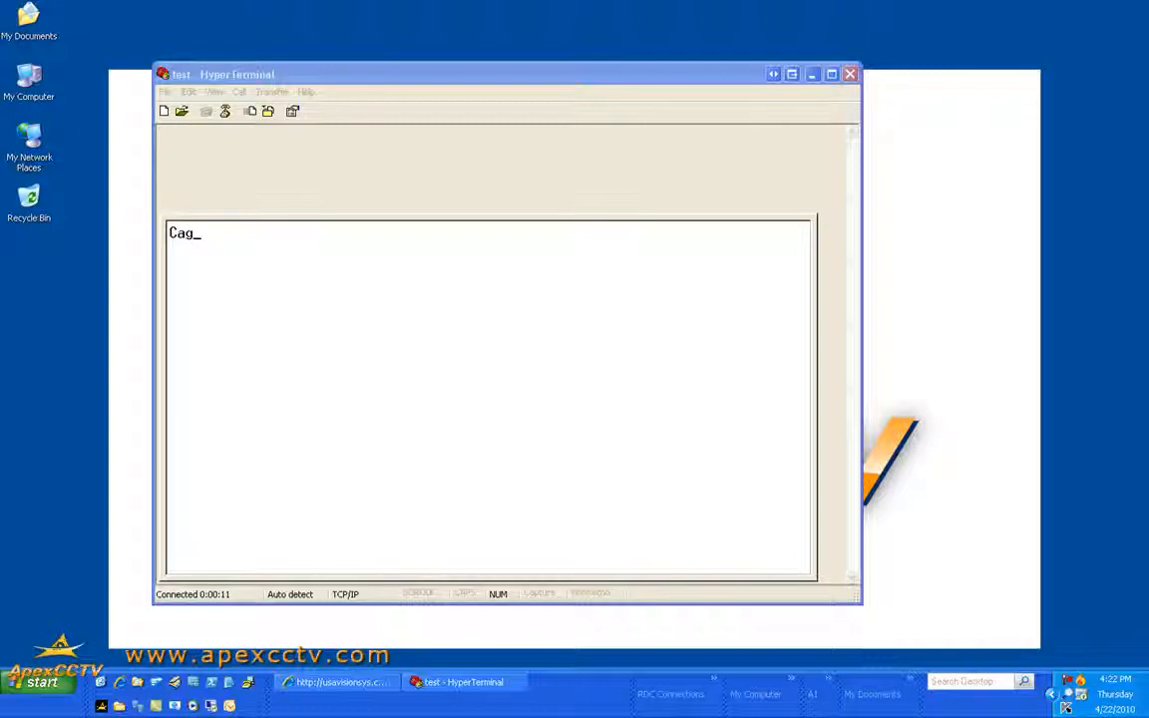
Enter the receipt lines Cage Virtual 4-21-2010, Coke 1.24, Subtotal 1.24 and Tax 8.5, one per line
type("Virtual ")
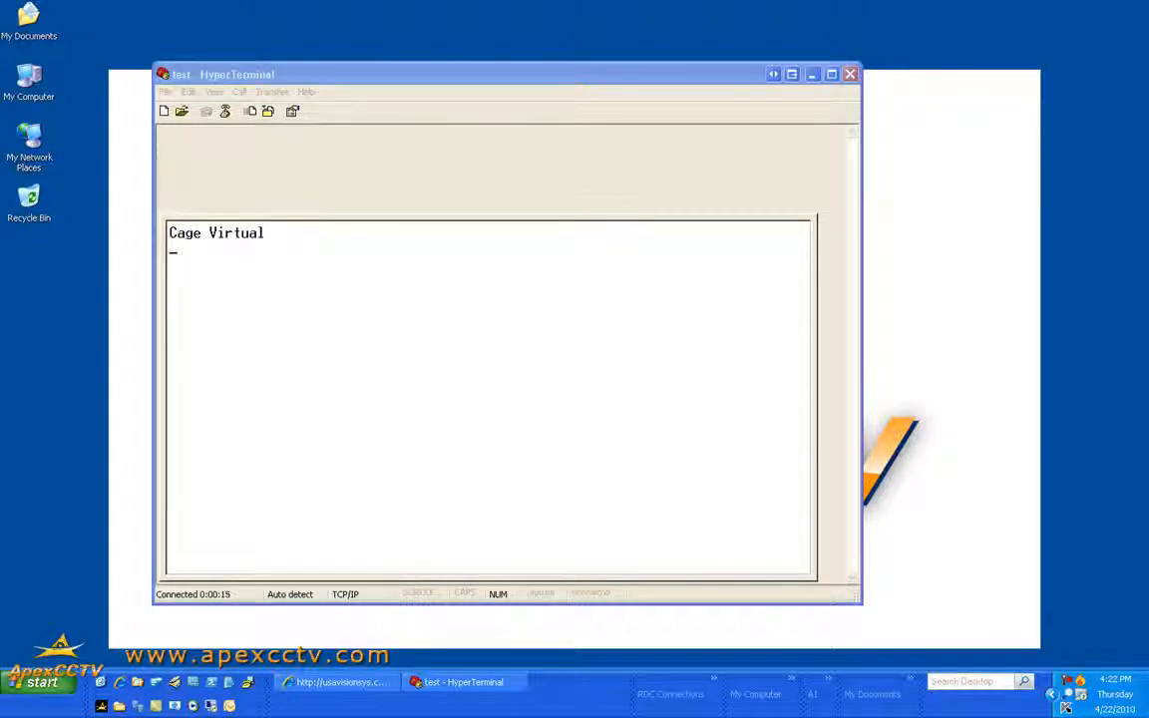
type("4-21-2010")
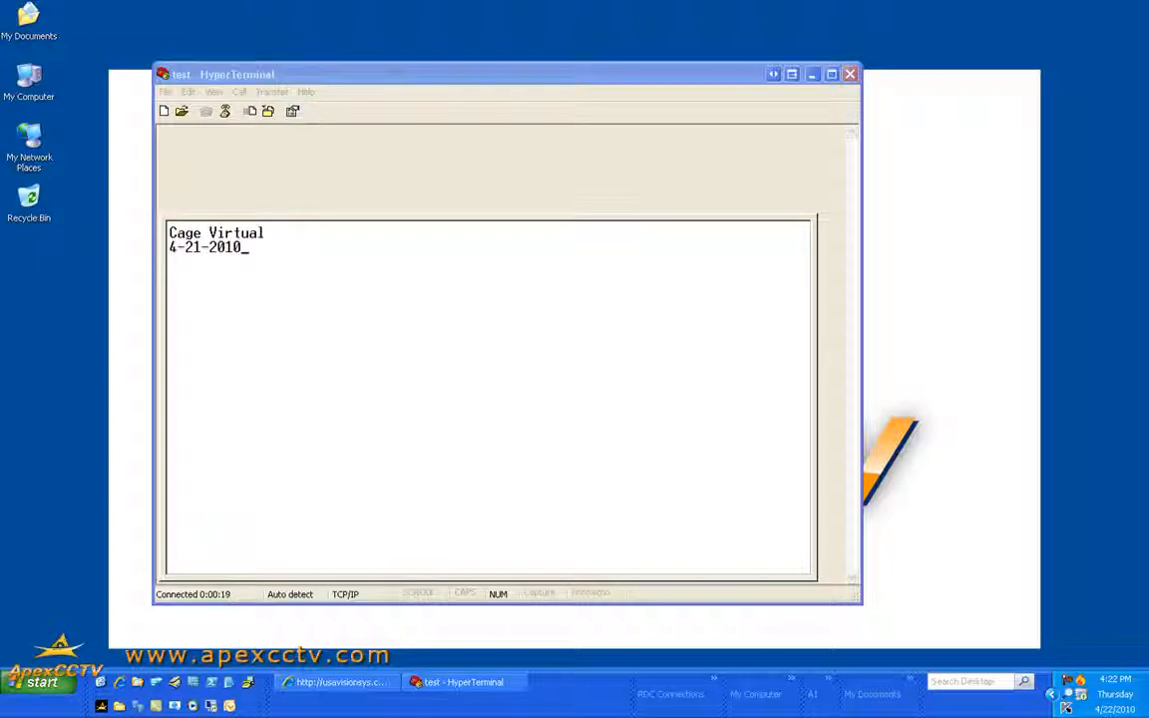
key("Return")
type("Coke.........4")
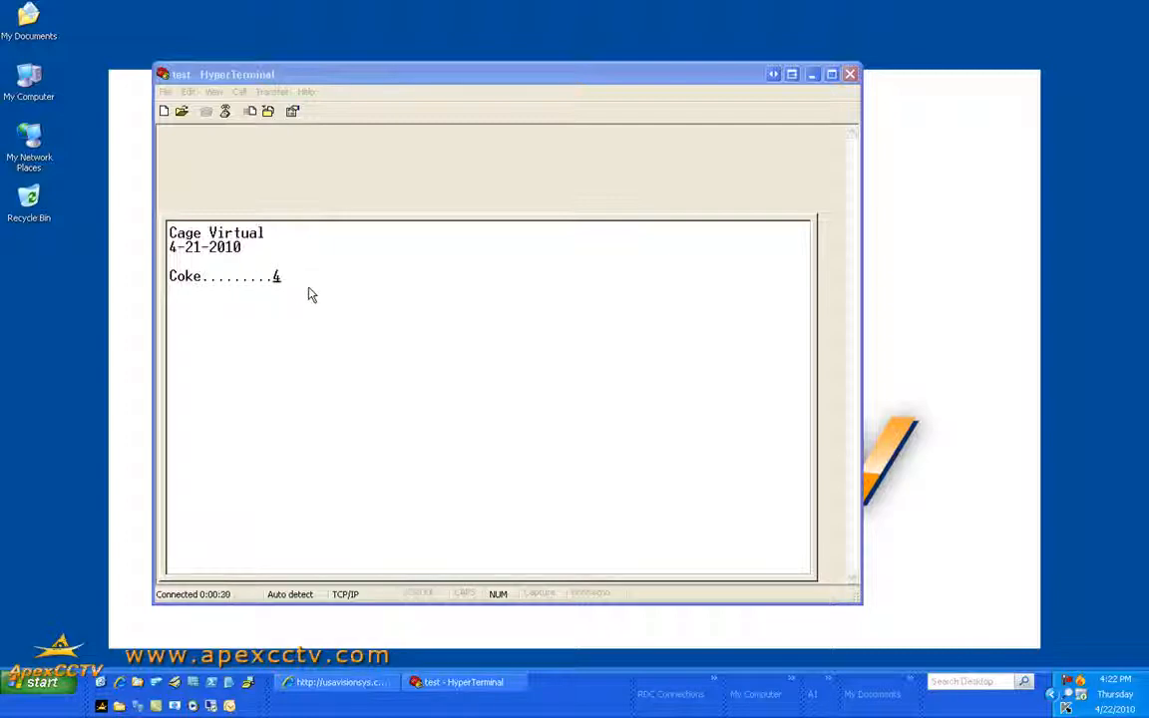
key("BackSpace")
type("1.24")
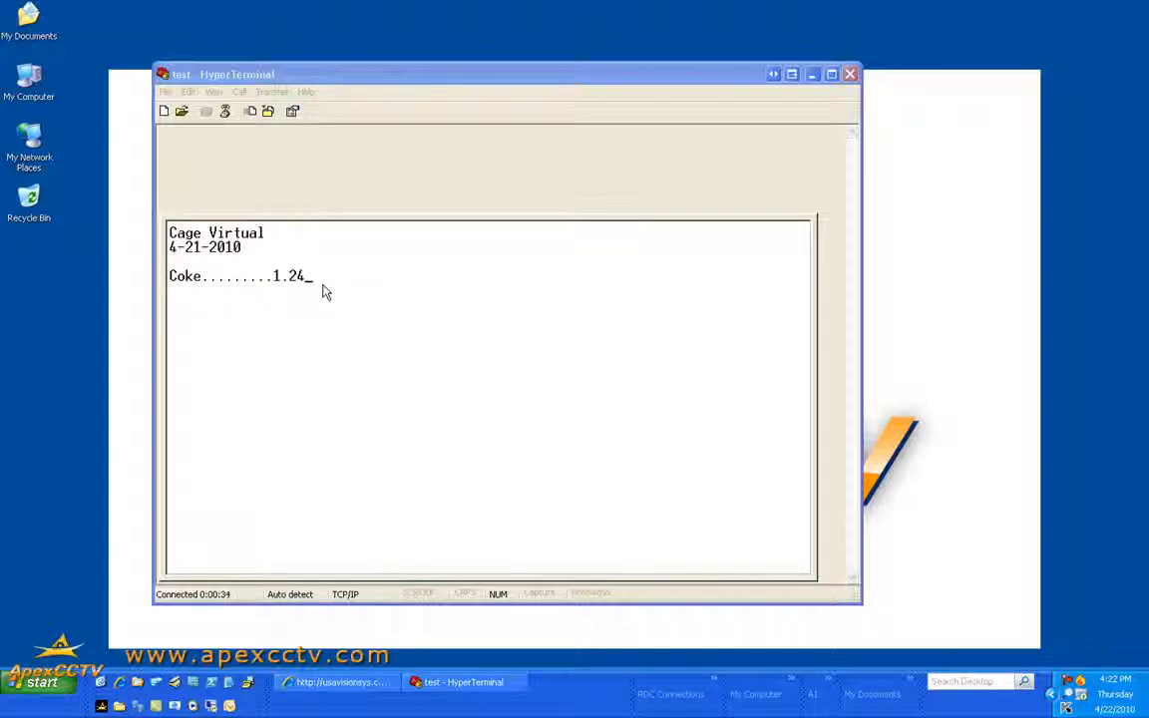
key("Return")
type("Subto")
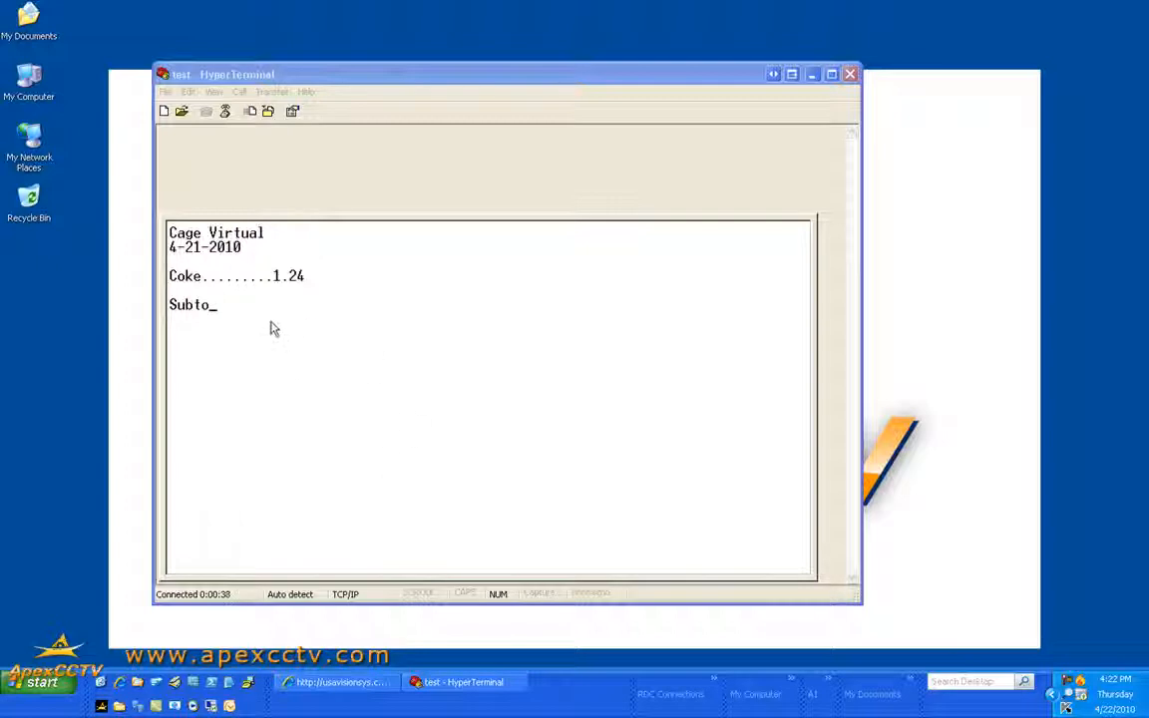
type("tal.")
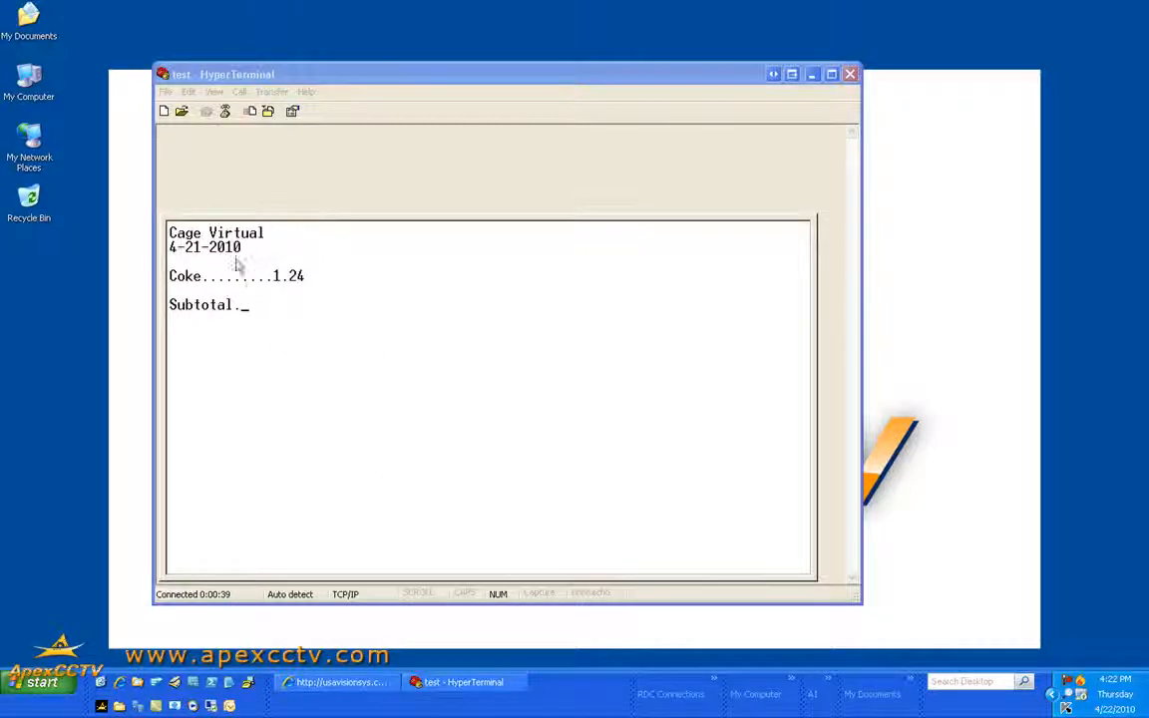
type("....1.24")
key("Return")
key("Return")
key("Return")
type("Tax")
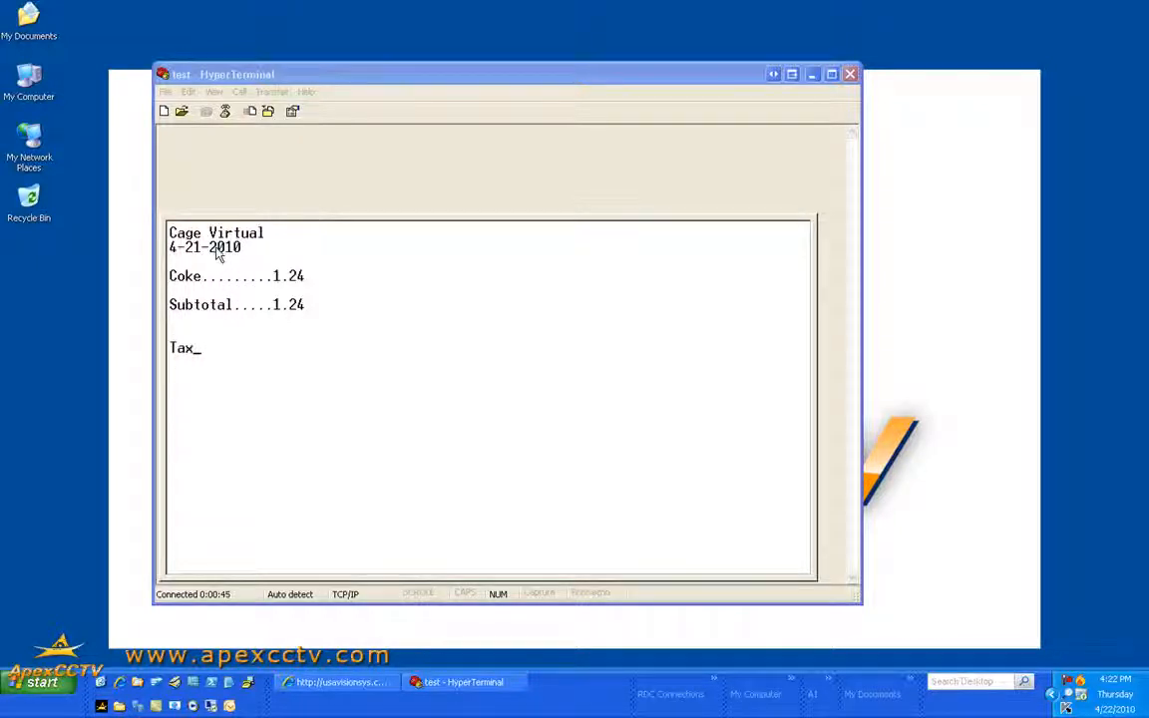
type("...........")
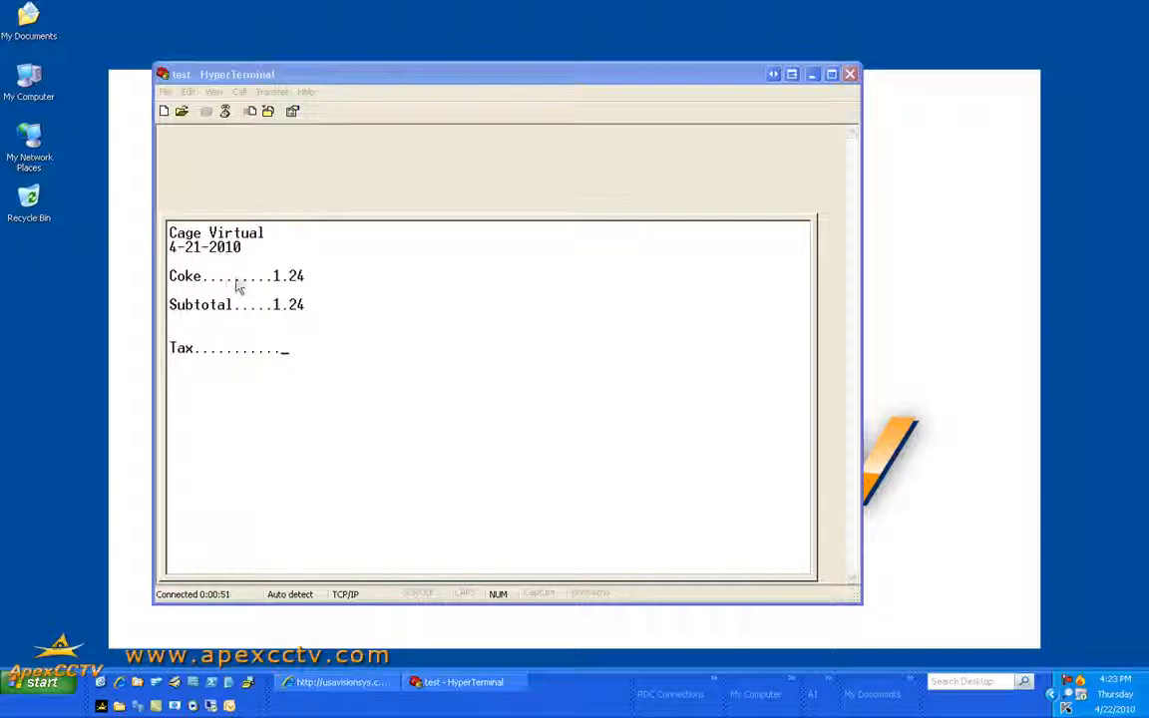
type("825")
type(".8.5")
key("Return")
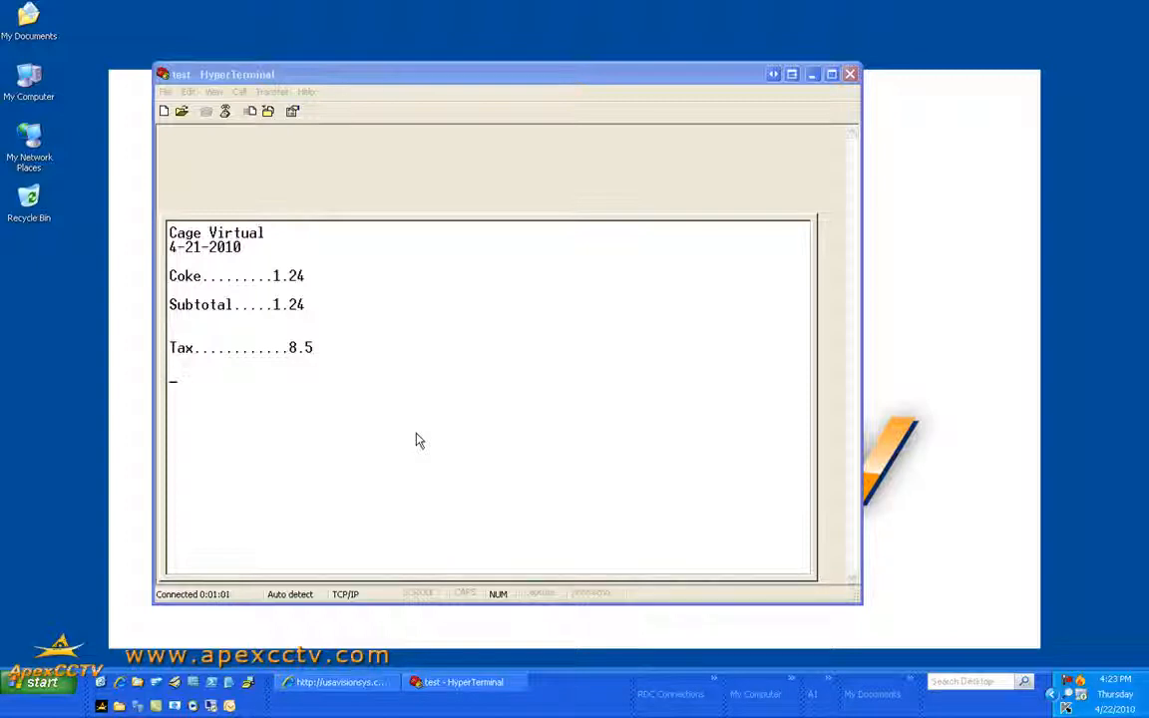
Add the Total line, then select the receipt text and copy it with Edit > Copy
type("Total........")
left_click_drag(415, 435, 221, 135)
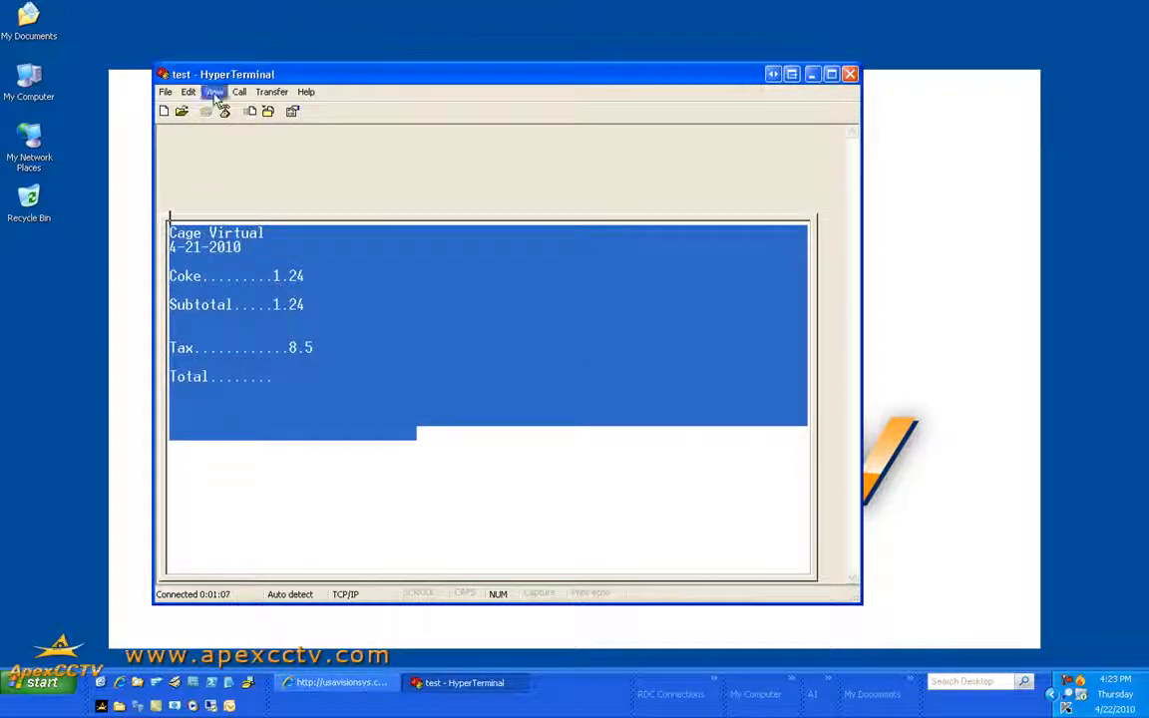
left_click(189, 93)
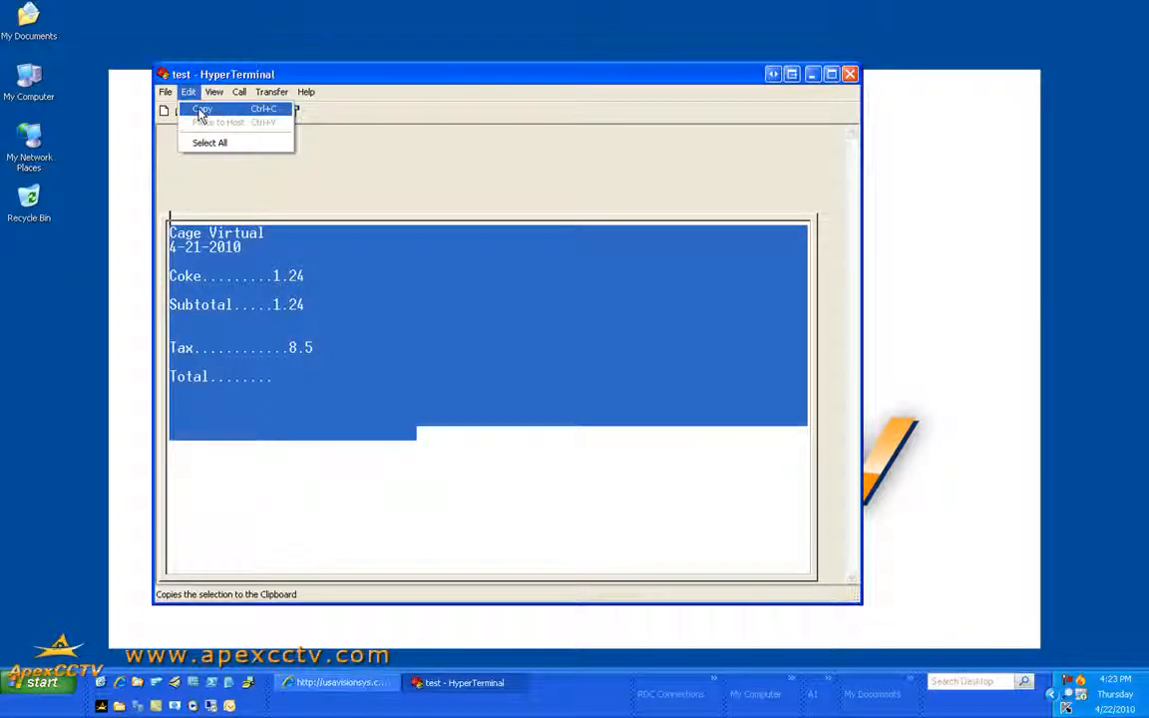
left_click(418, 77)
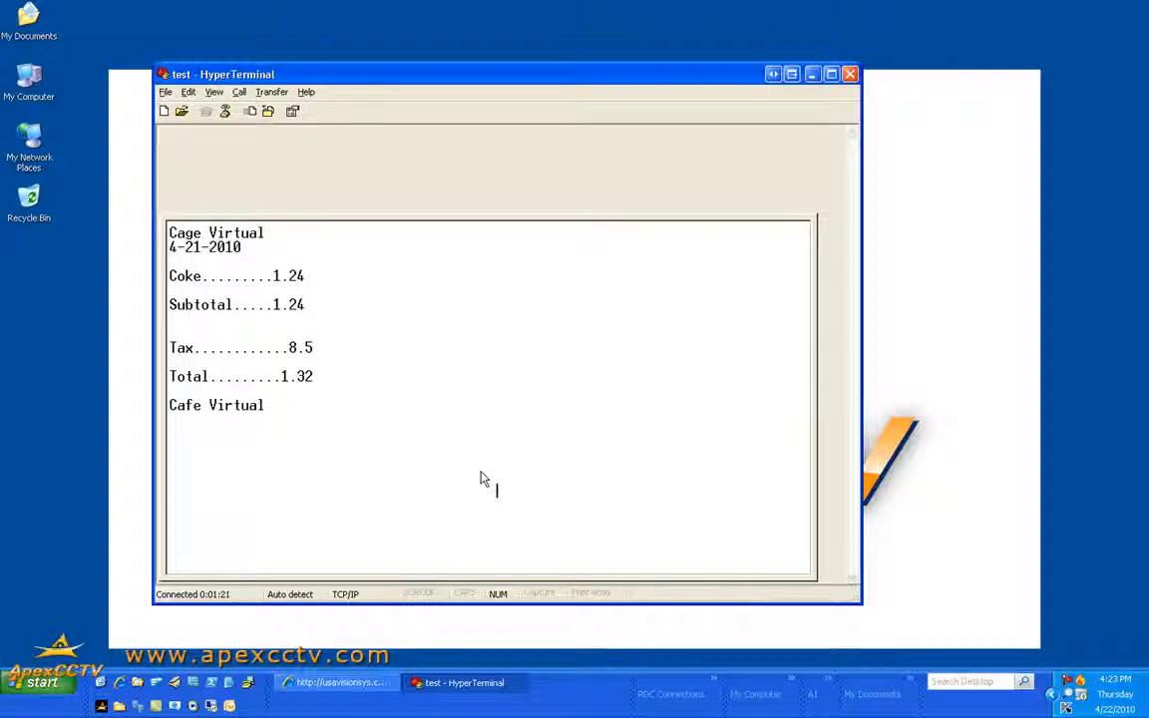
Launch Paint from Start > Programs > Accessories
left_click(40, 683)
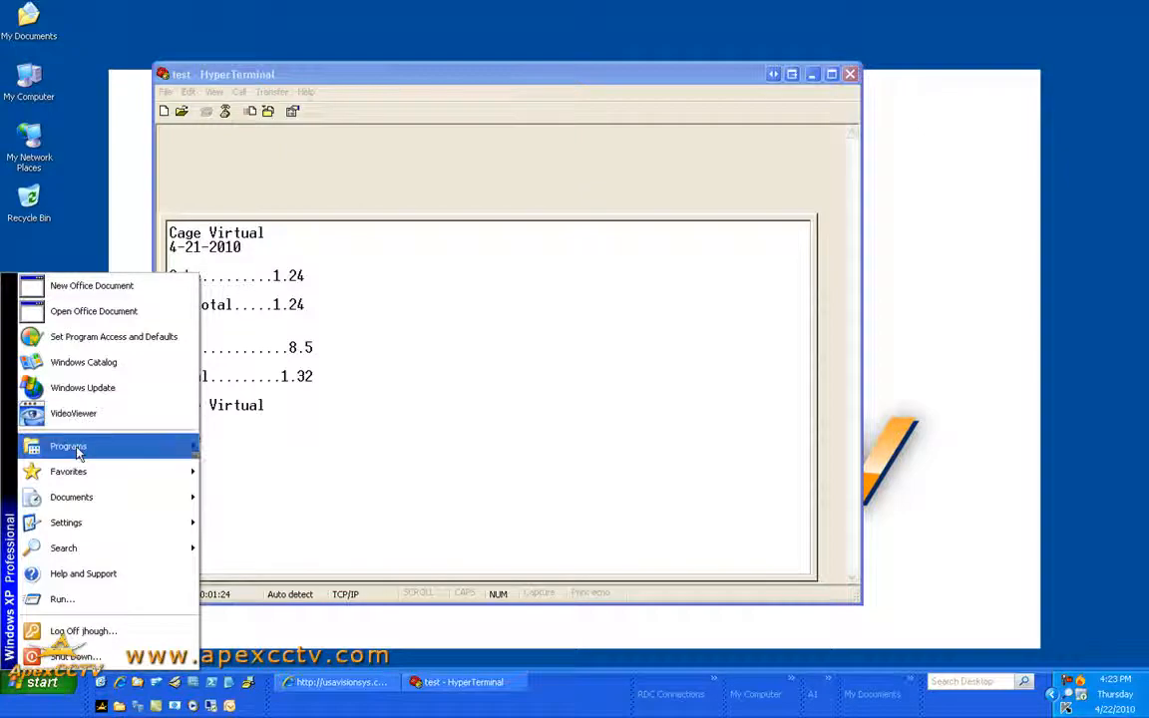
mouse_move(77, 445)
mouse_move(290, 445)
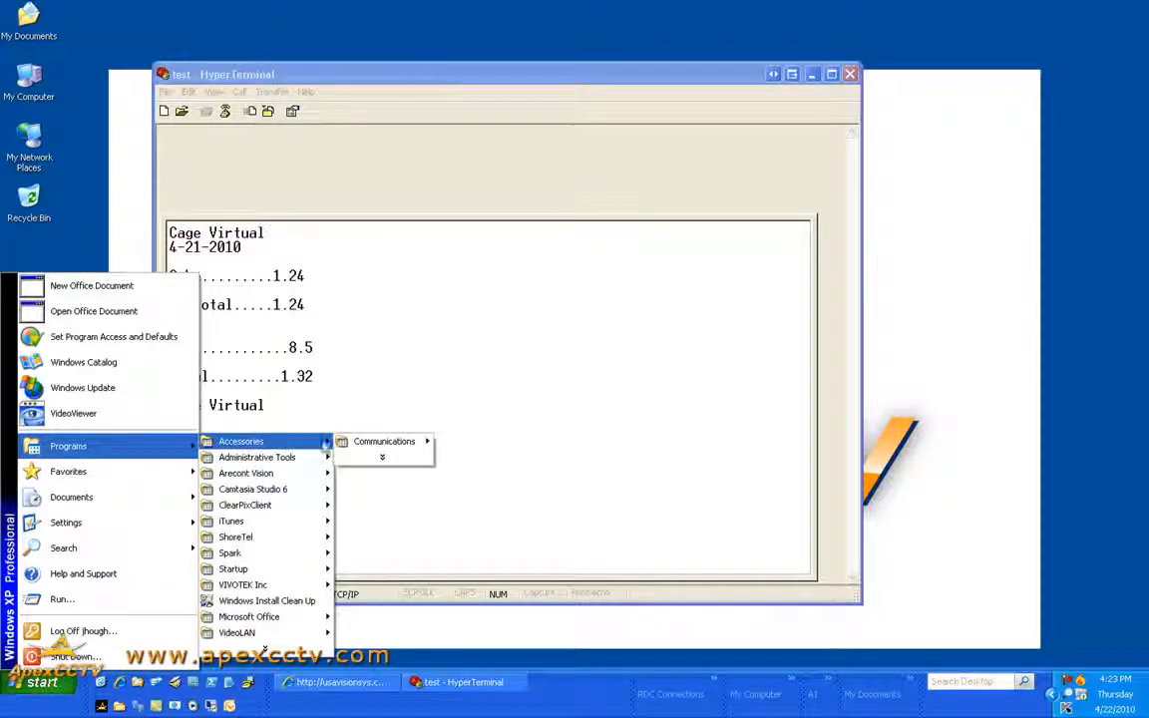
mouse_move(392, 467)
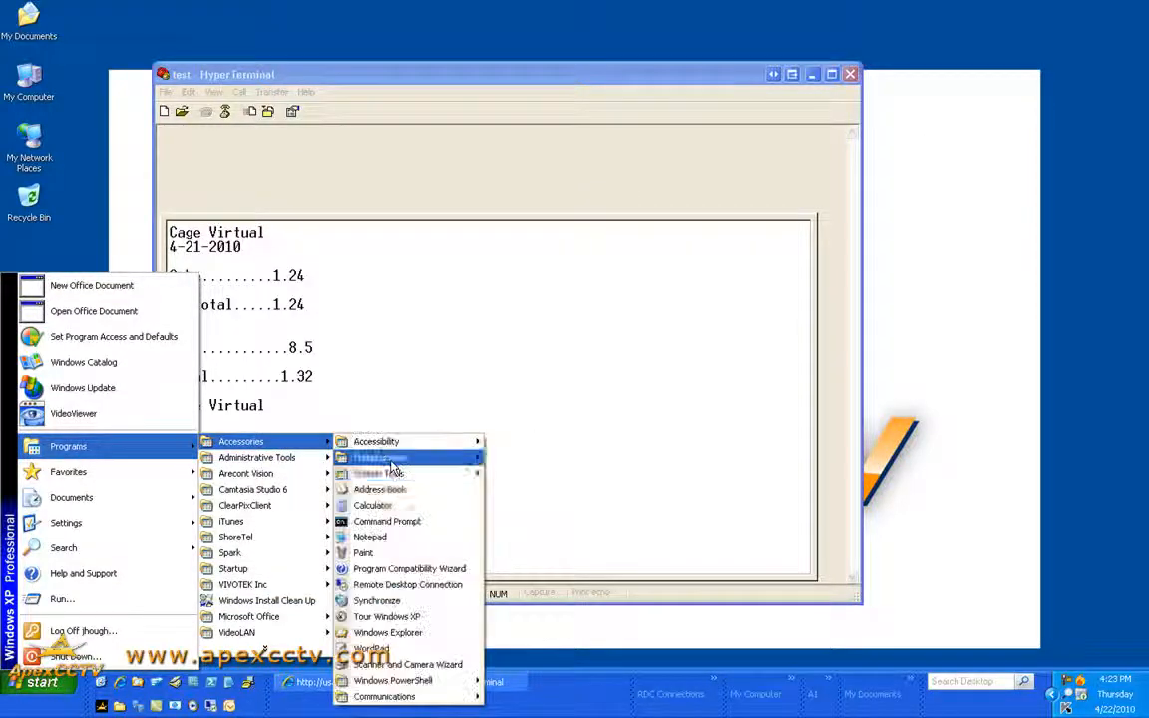
left_click(365, 554)
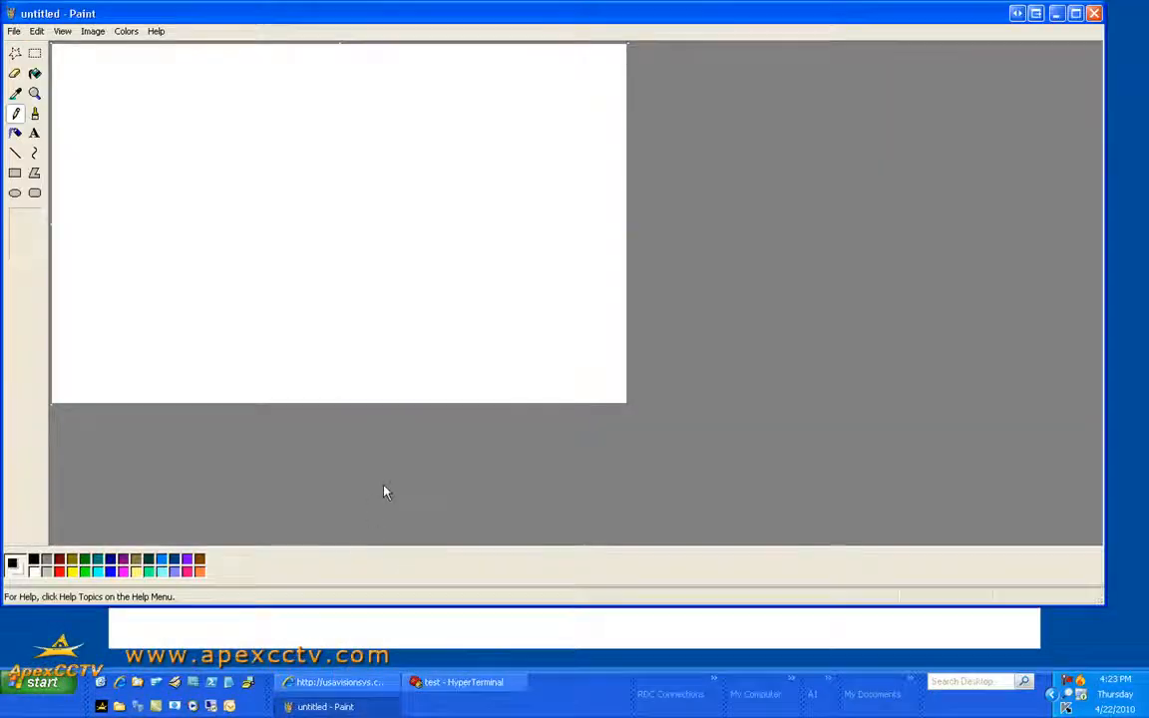
Paste the HyperTerminal receipt capture into the canvas, then close Paint without saving
key("ctrl+v")
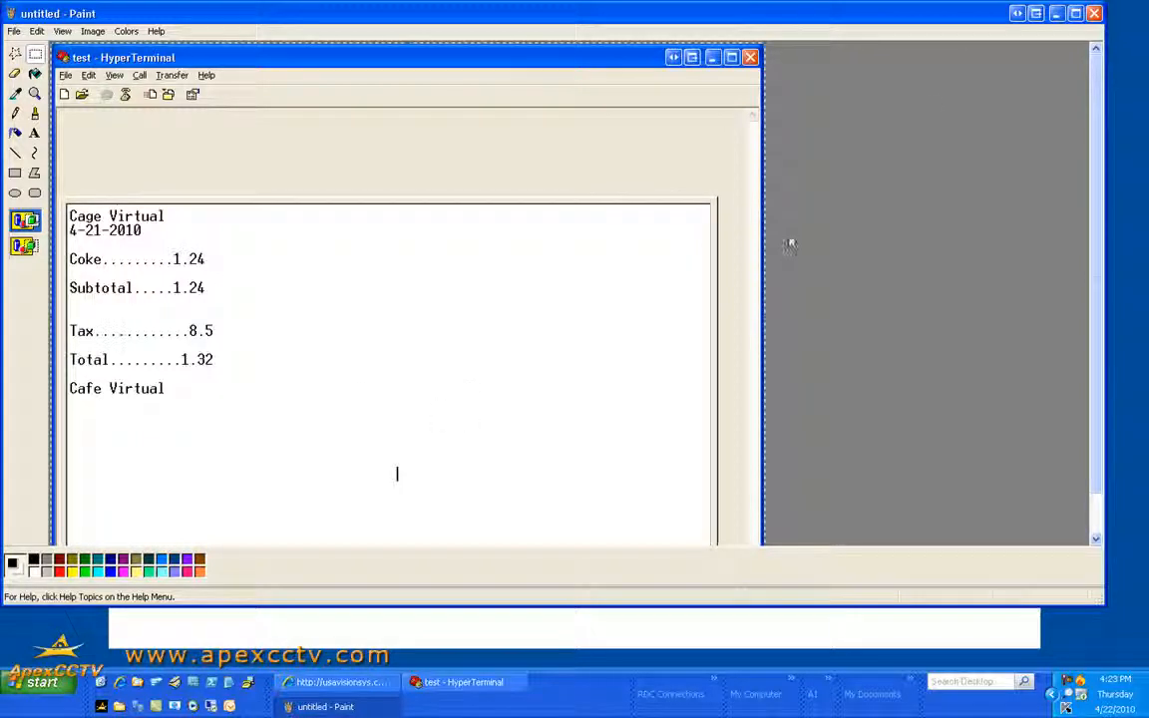
left_click(1094, 14)
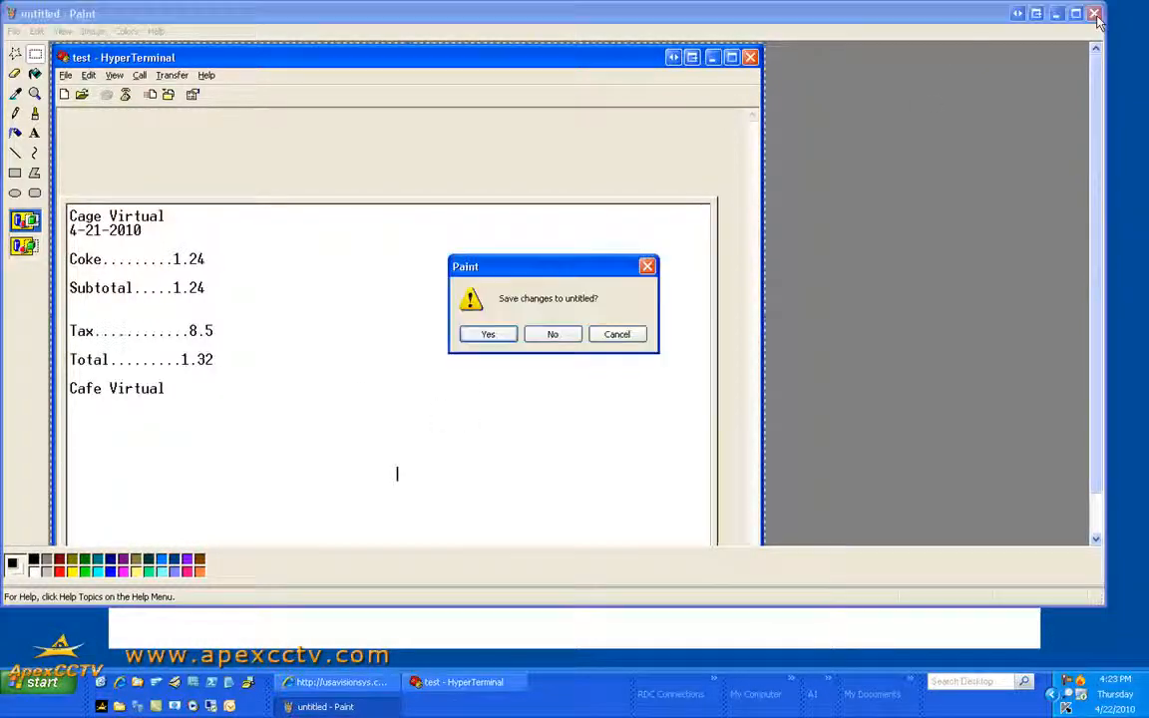
left_click(555, 335)
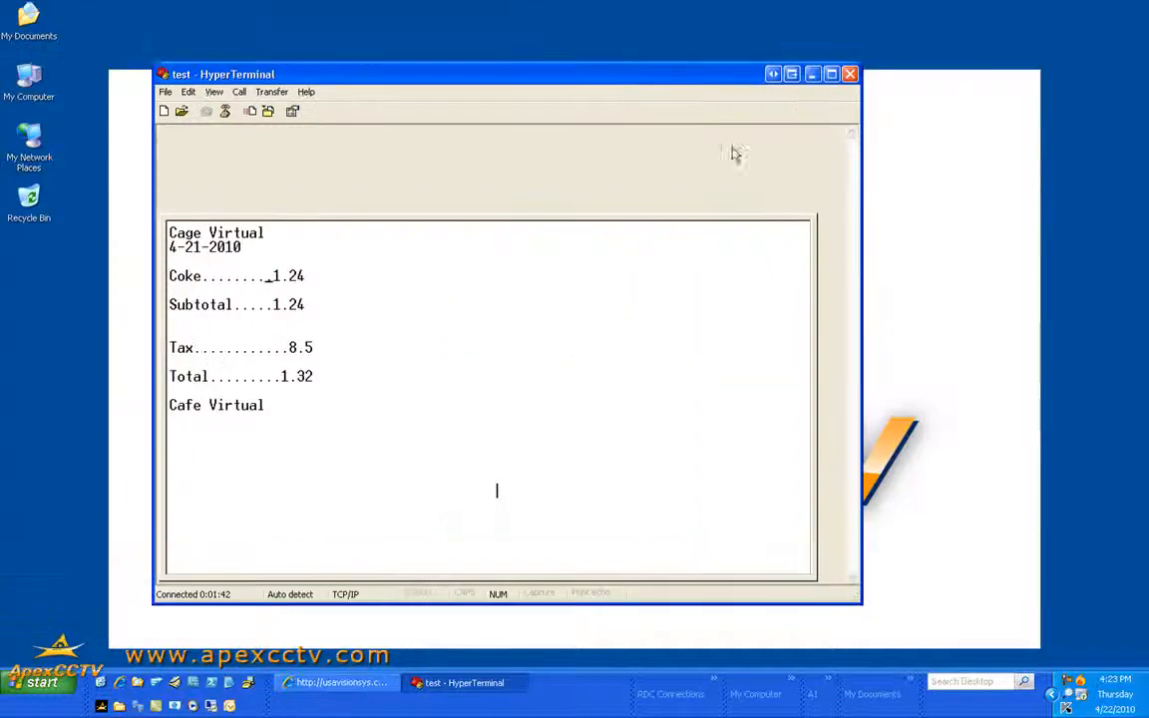
Disconnect from the host and close HyperTerminal, declining to save the 'test' connection
left_click(850, 75)
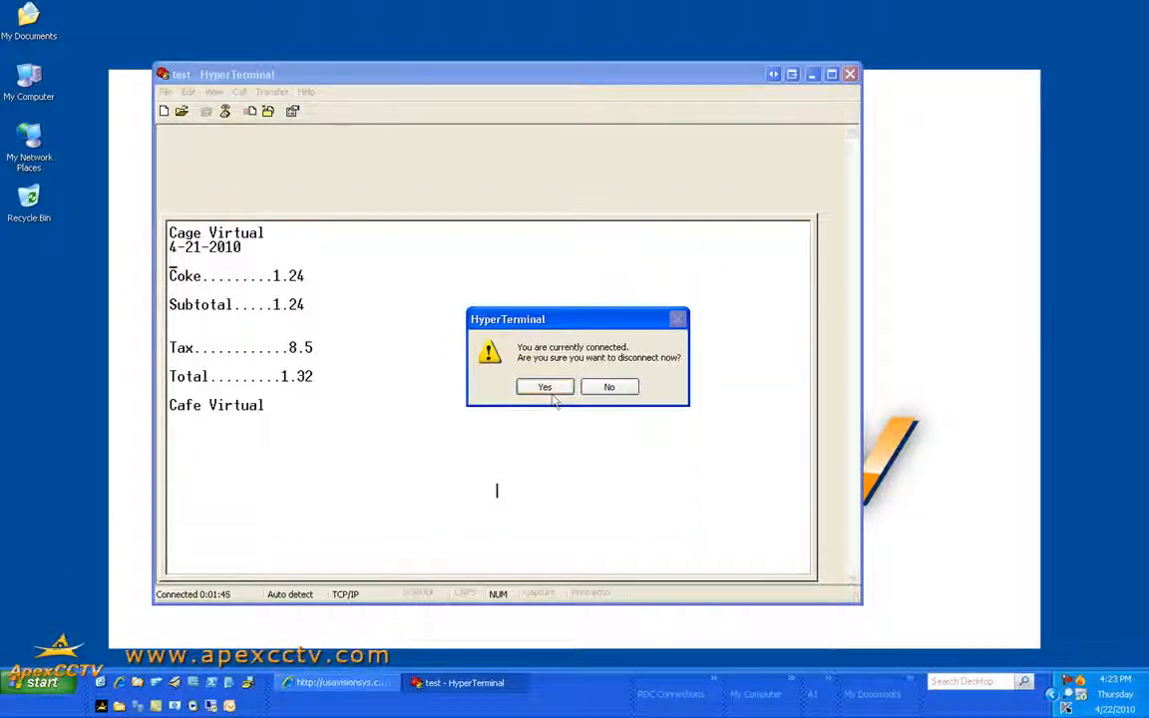
left_click(605, 387)
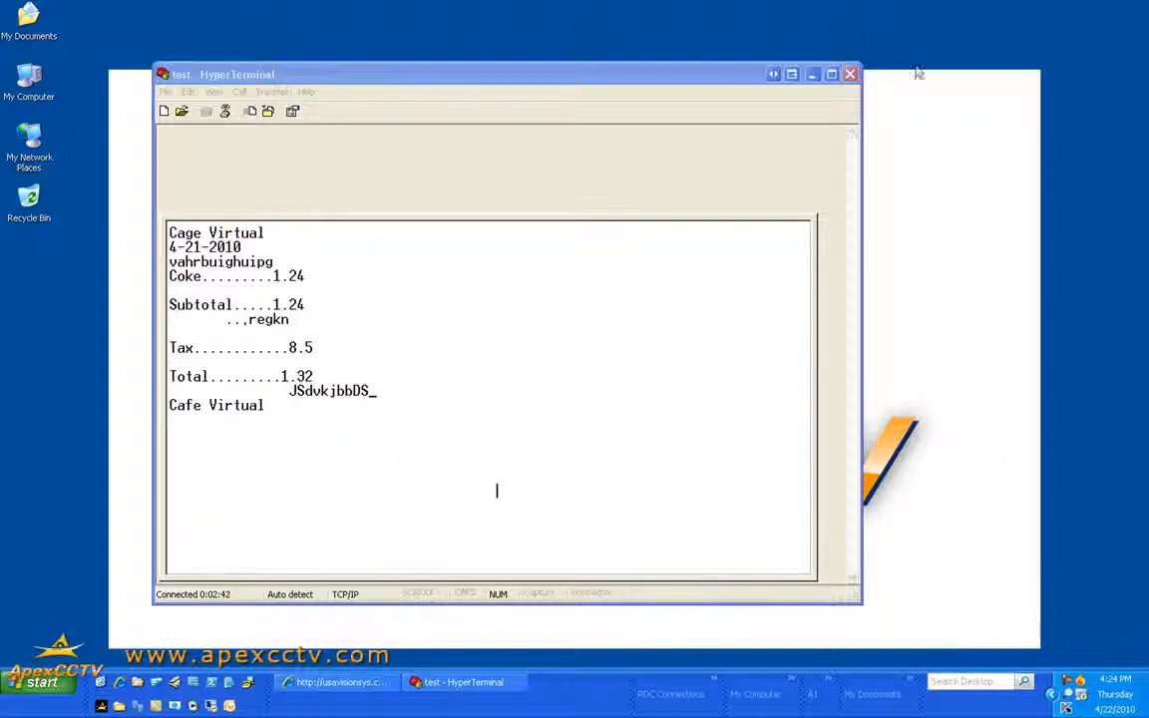
left_click(850, 73)
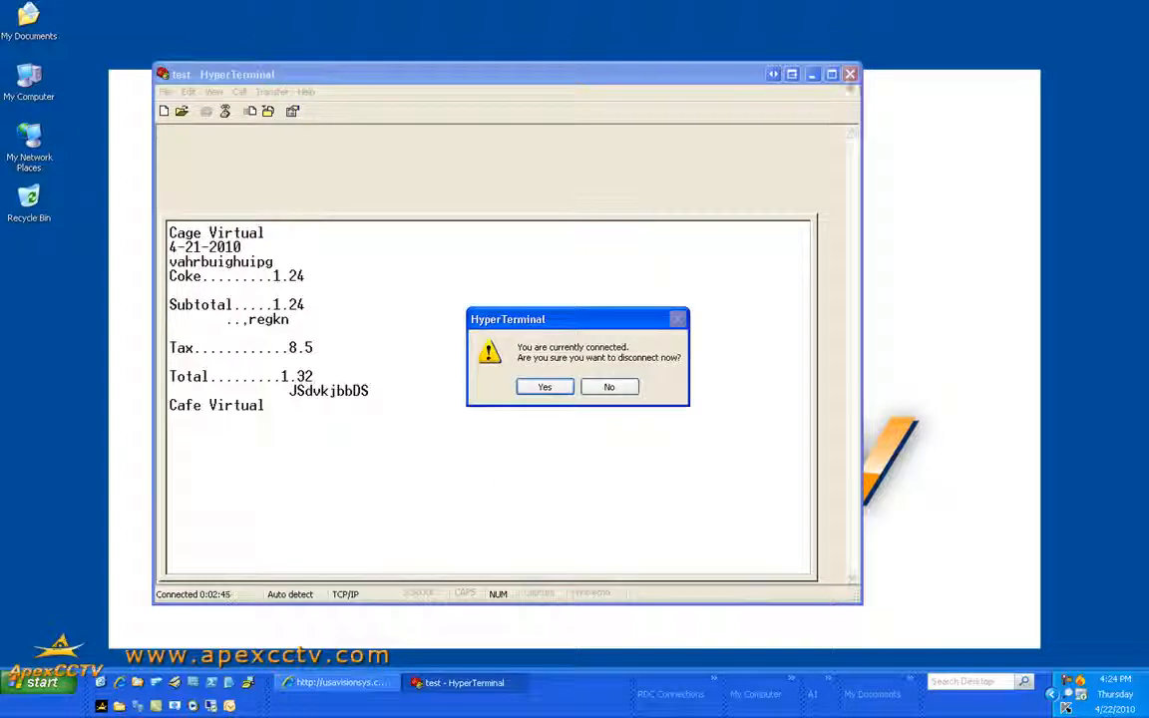
left_click(546, 389)
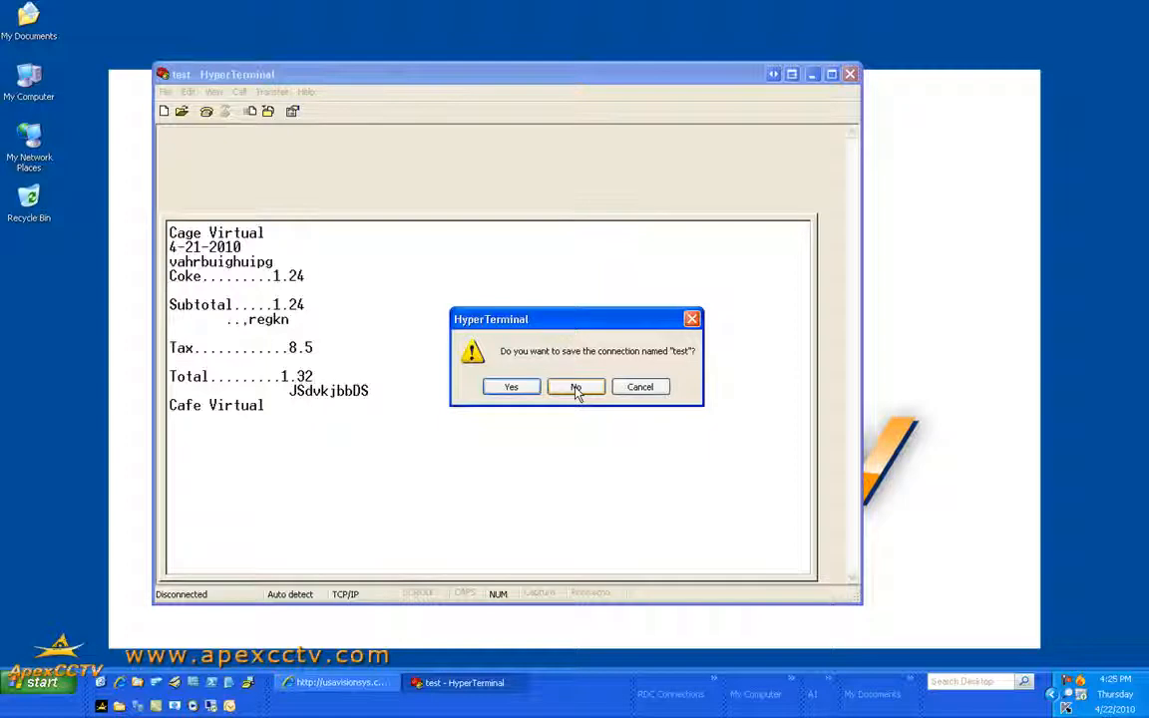
left_click(575, 388)
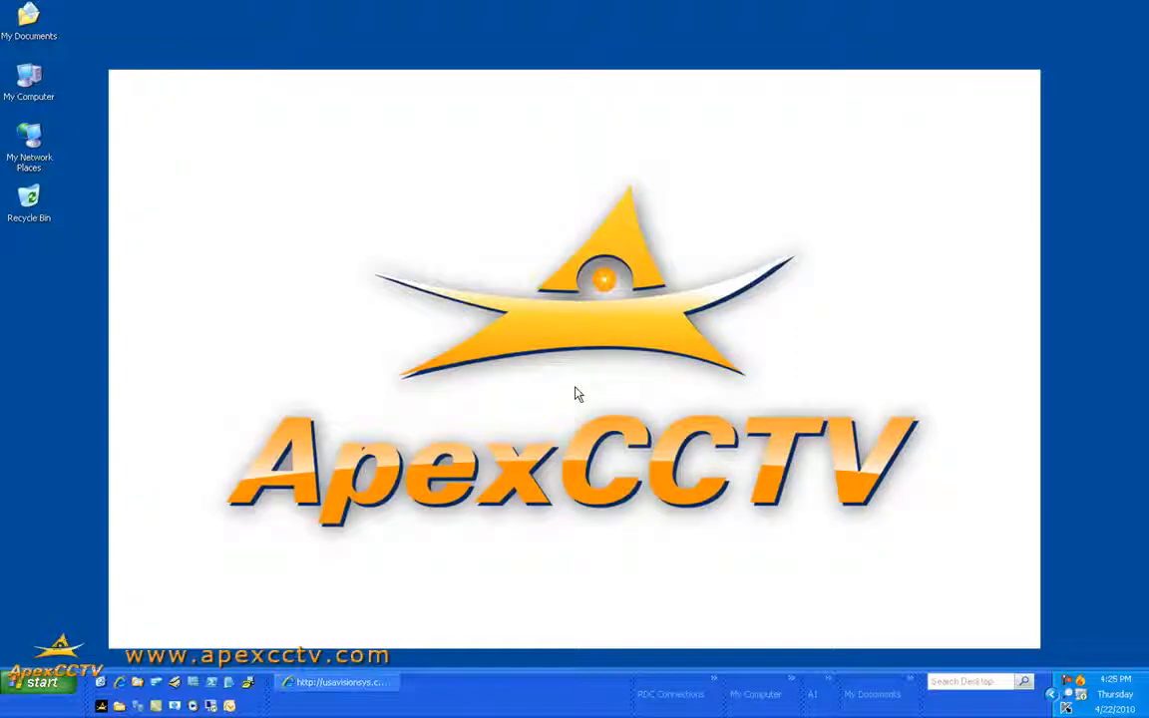